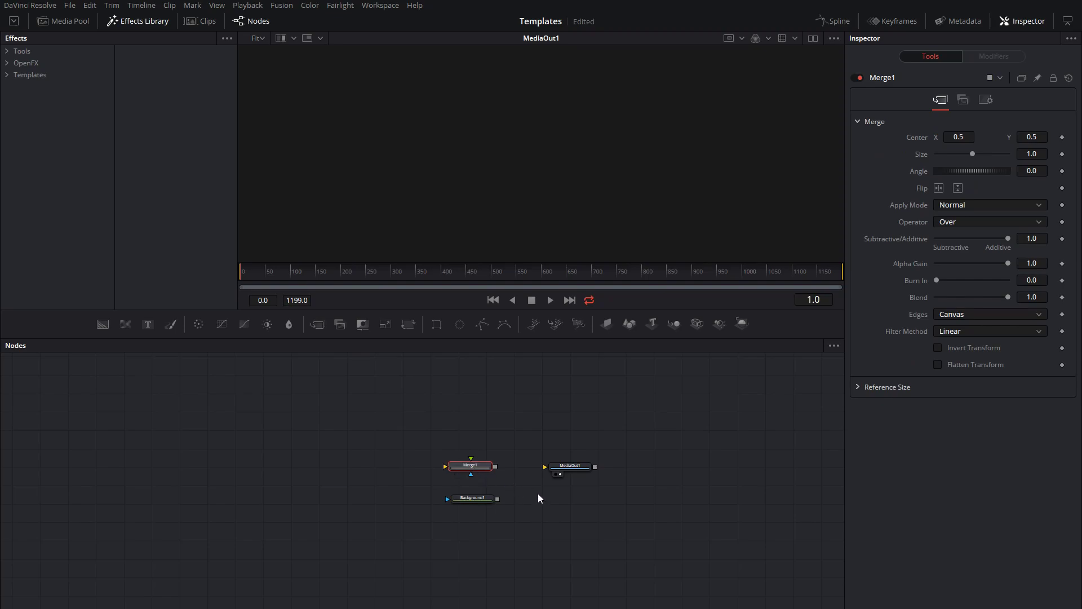
Connect Merge1's output to MediaOut1 and feed Background1 into Merge1's background input
drag(477, 455, 579, 460)
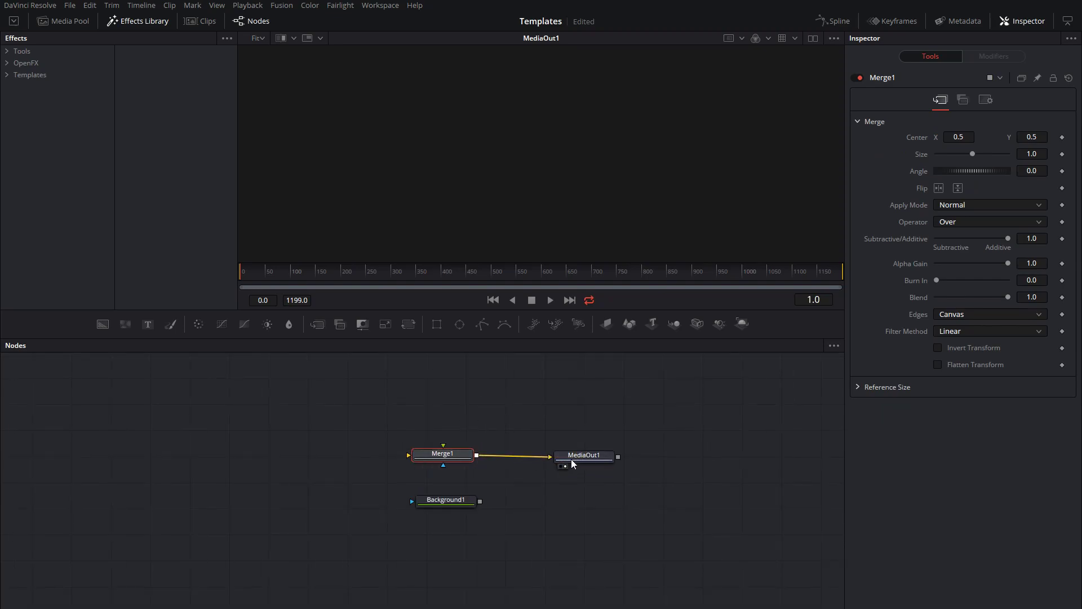
drag(479, 501, 409, 458)
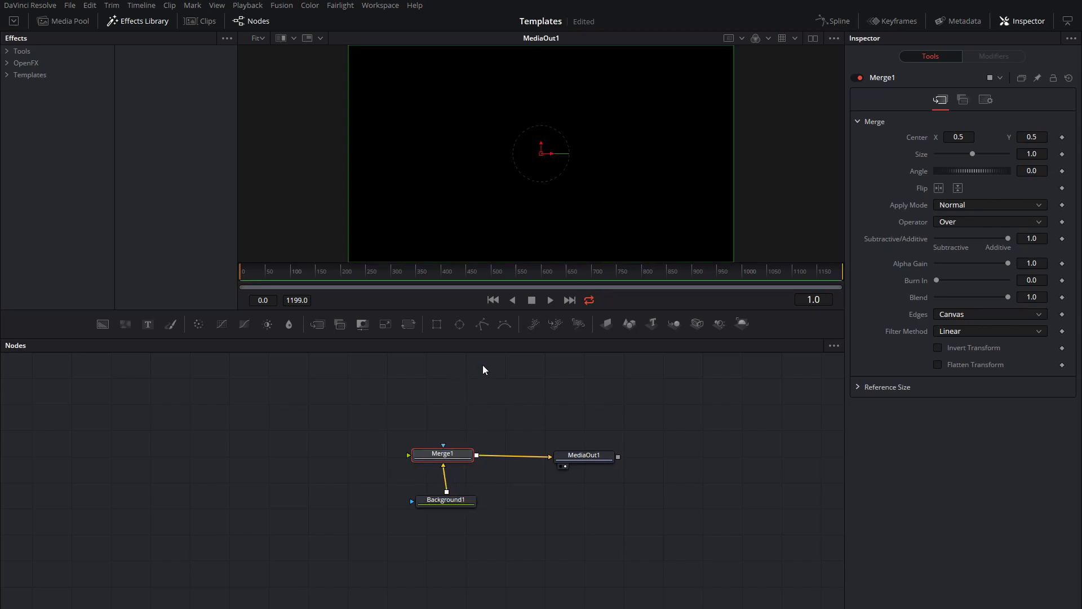
Set nodes to arrange to the grid and line up all existing nodes to it
right_click(469, 383)
mouse_move(575, 426)
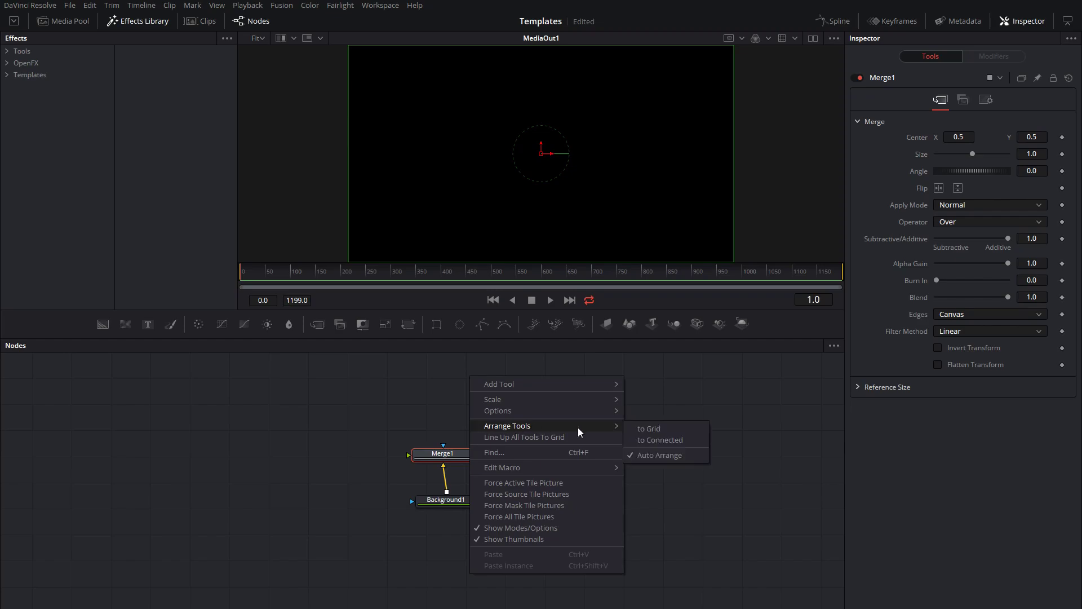
click(645, 431)
right_click(535, 389)
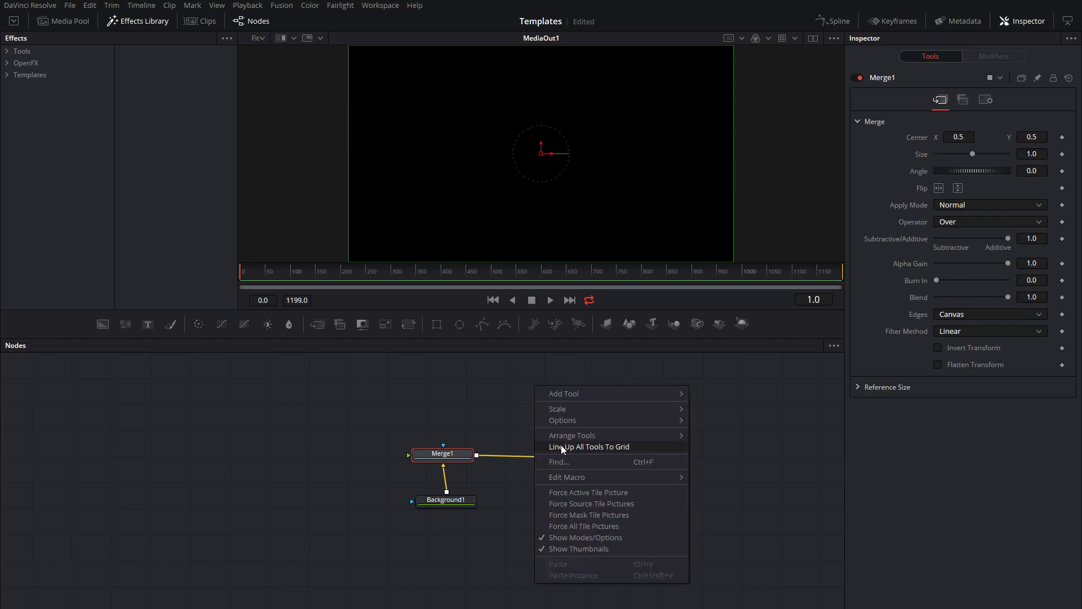
click(613, 447)
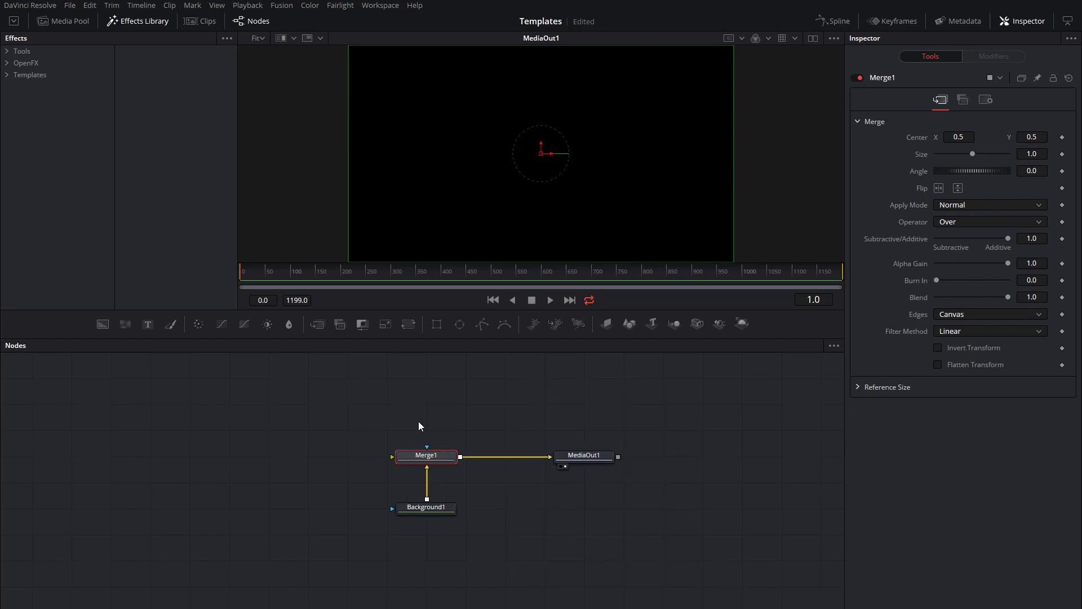
Turn off Auto Resolution for Background1 and set its width and height to 1000
click(493, 502)
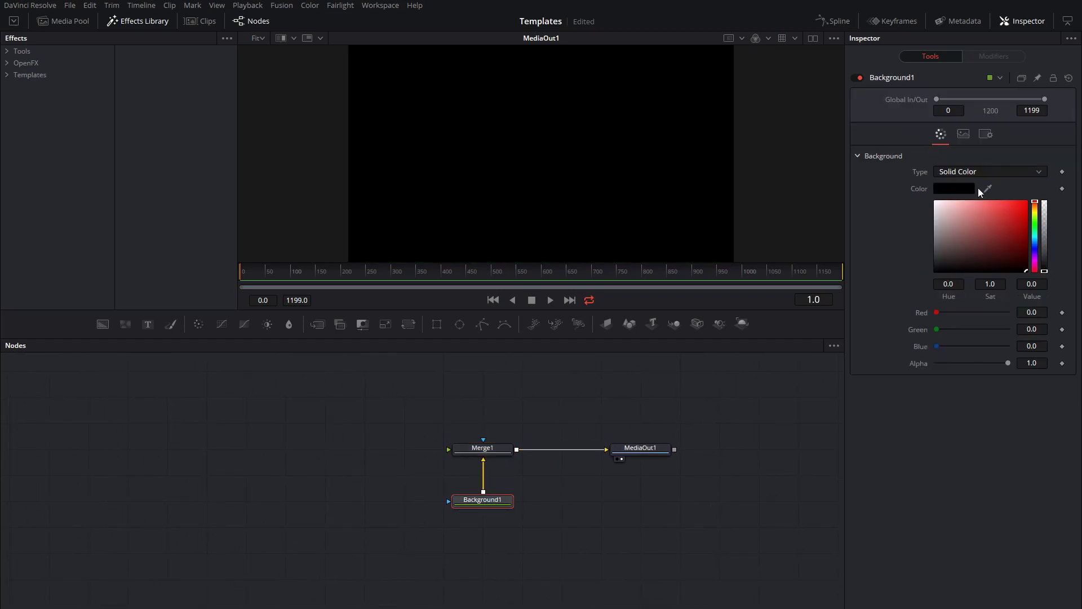
click(963, 134)
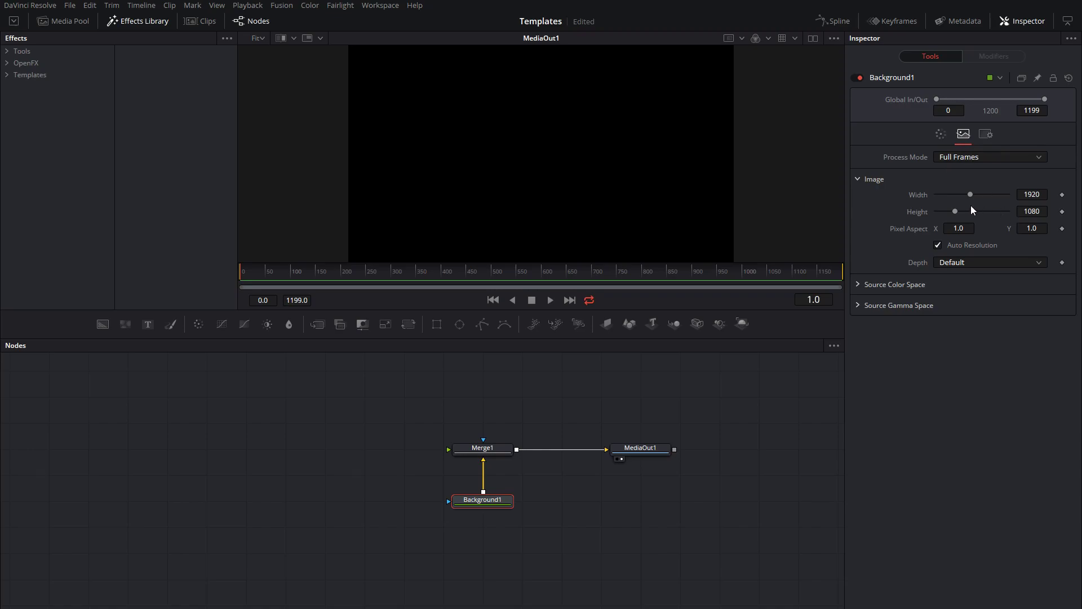
click(1037, 195)
text(100)
key(Return)
key(Tab)
click(938, 245)
click(1037, 195)
key(ctrl+a)
text(1000)
key(Tab)
text(1000)
key(Tab)
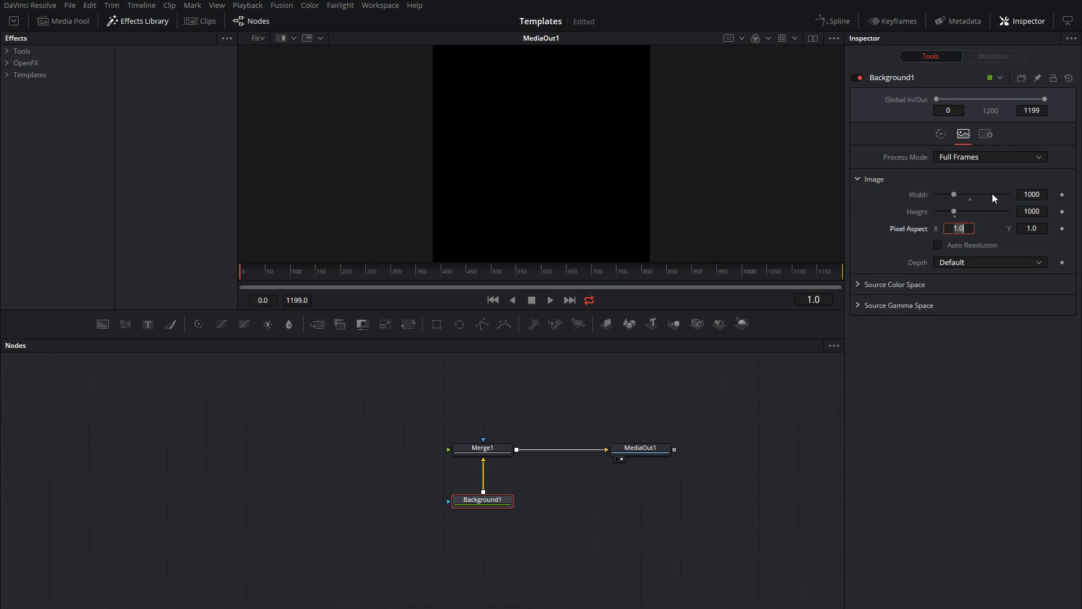
Paste a copy of Background1 in the empty area well upstream of Merge1
drag(314, 394, 412, 402)
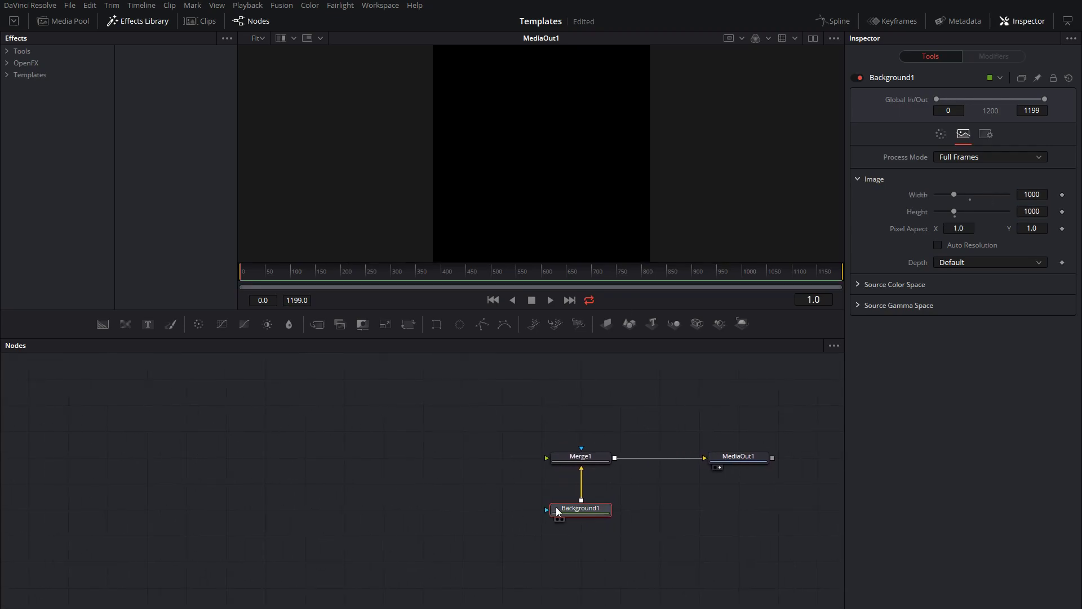
drag(295, 483, 443, 488)
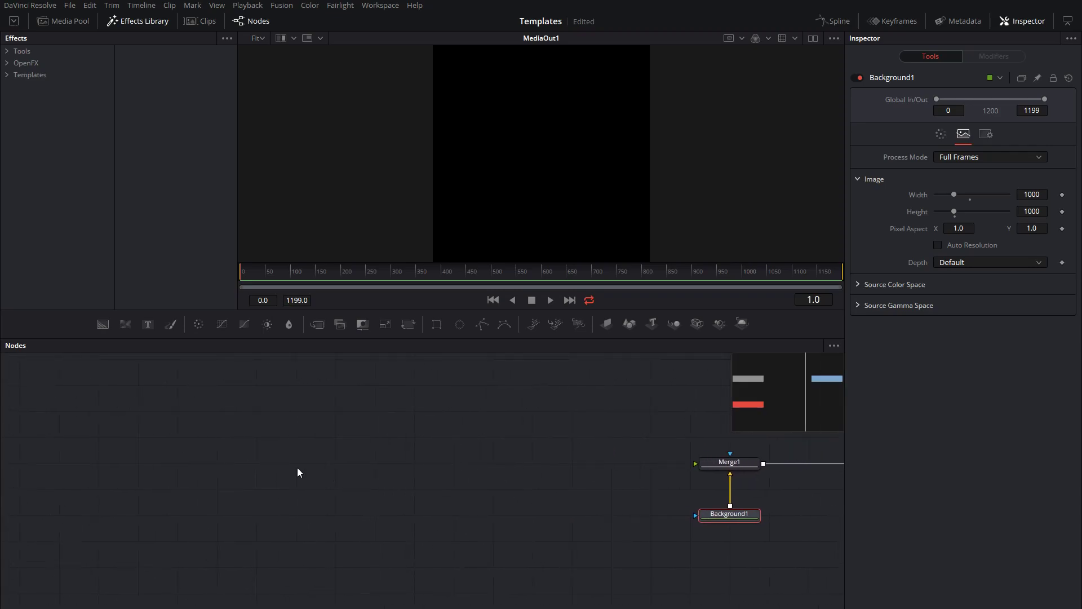
key(ctrl+v)
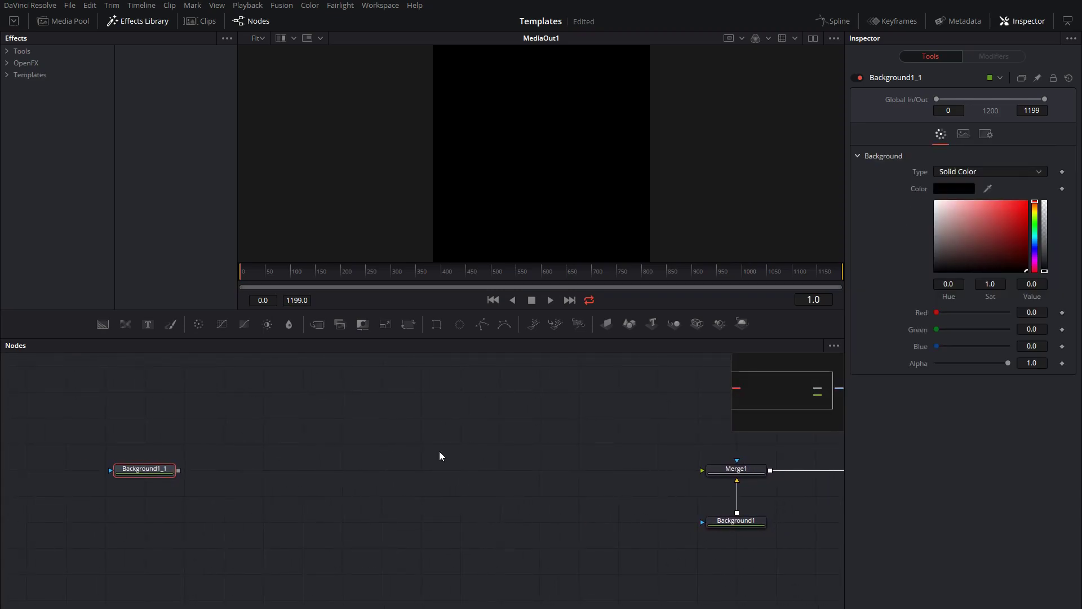
Color the copied background orange with hue 0.088, saturation 0.928 and value 0.866
click(1038, 207)
click(1037, 209)
drag(1024, 209, 1017, 211)
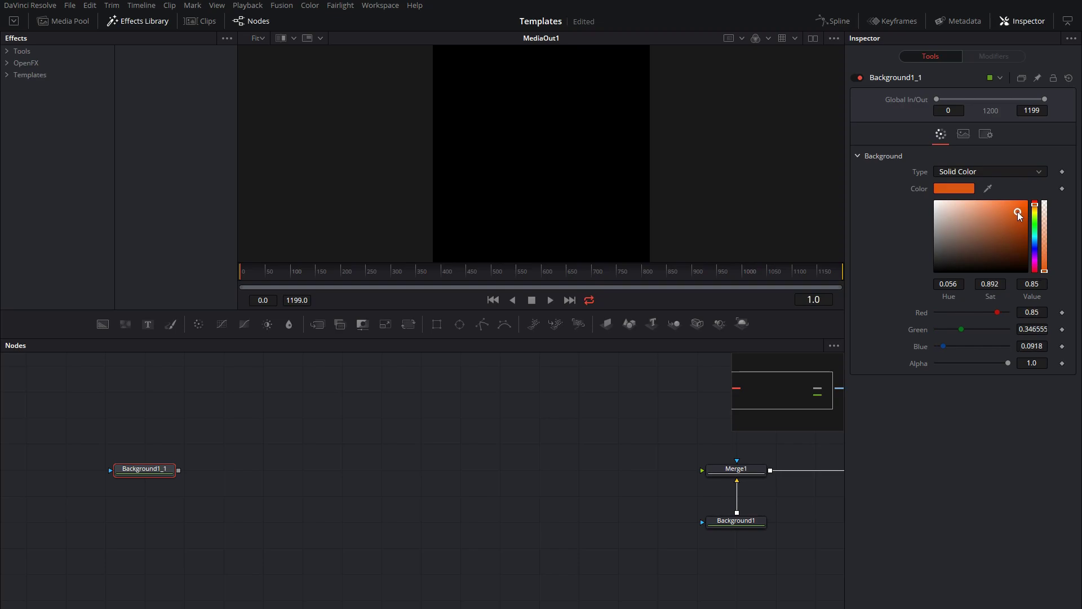
click(1035, 208)
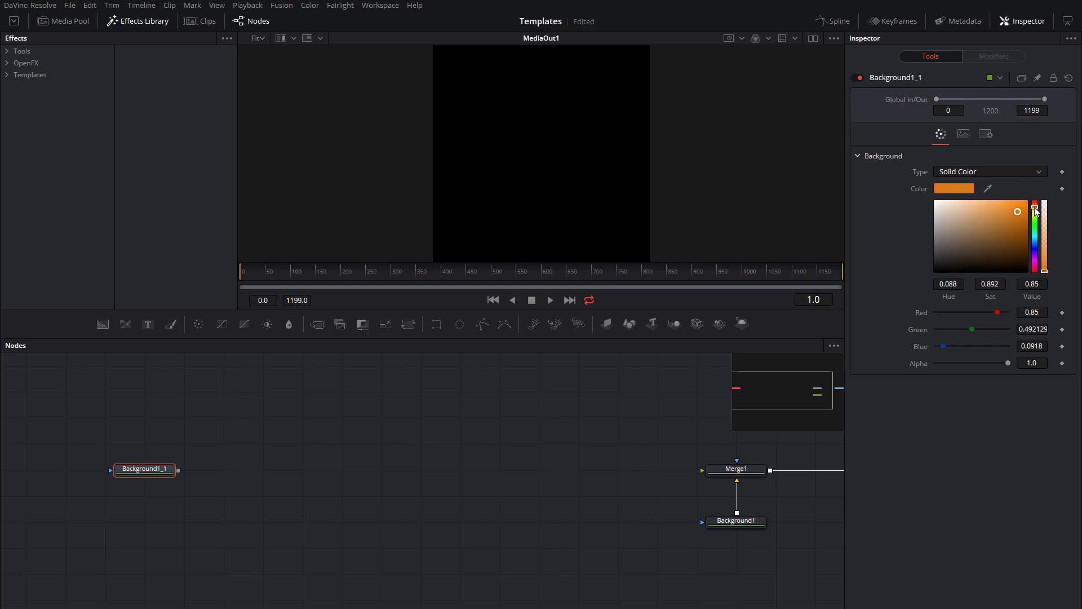
drag(1018, 212, 1021, 212)
Connect the orange background to Merge1's foreground input and mask it with a new Ellipse node
drag(178, 470, 703, 470)
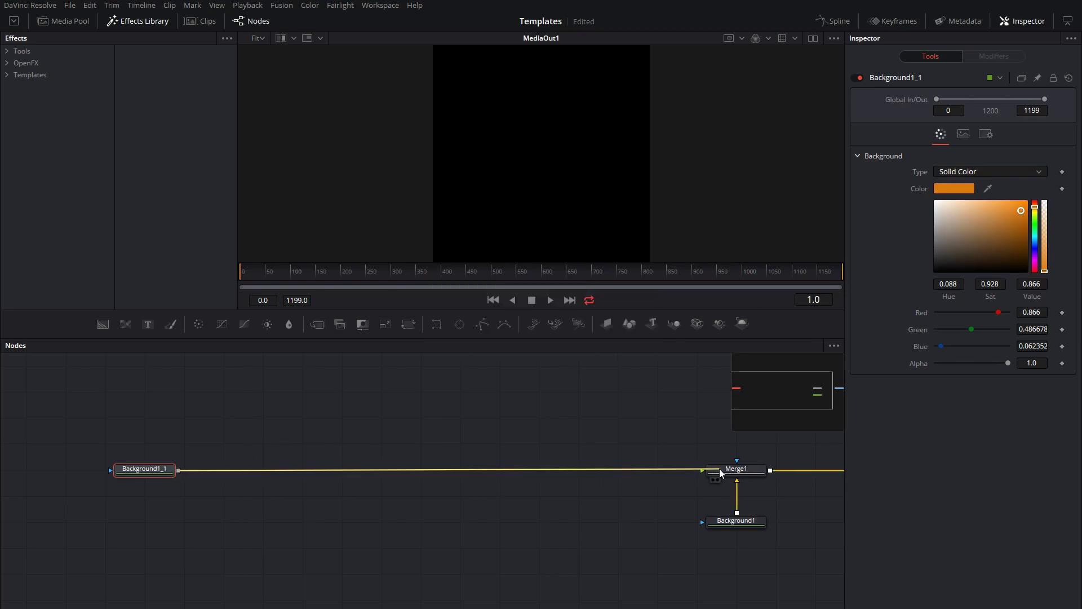
drag(162, 459, 372, 459)
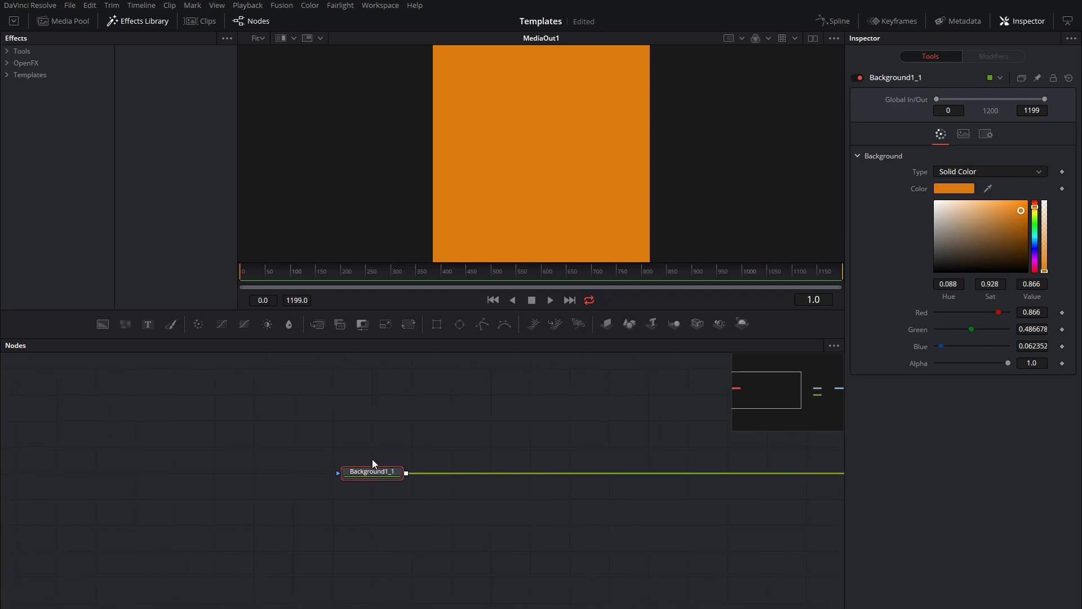
drag(460, 325, 348, 477)
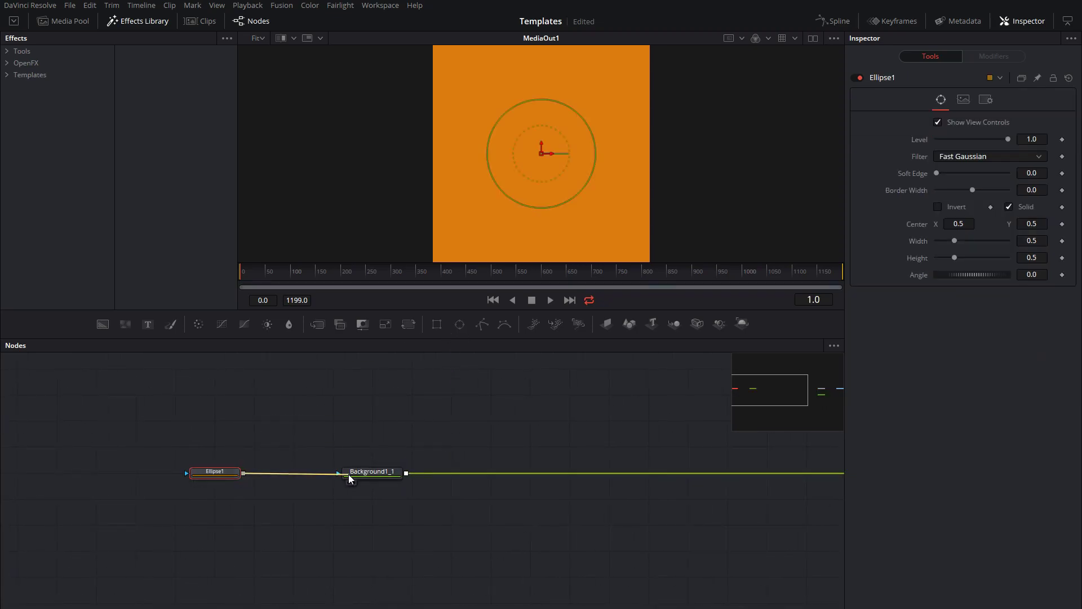
drag(208, 475, 247, 475)
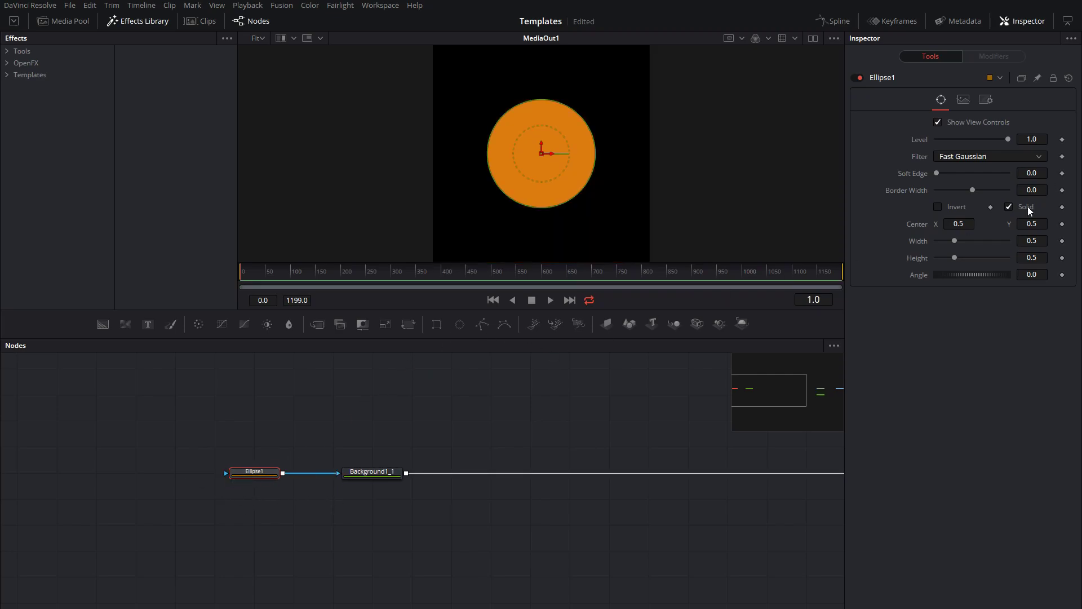
Link the ellipse's Height to its Width with an expression and set the Width to 0.9
right_click(917, 258)
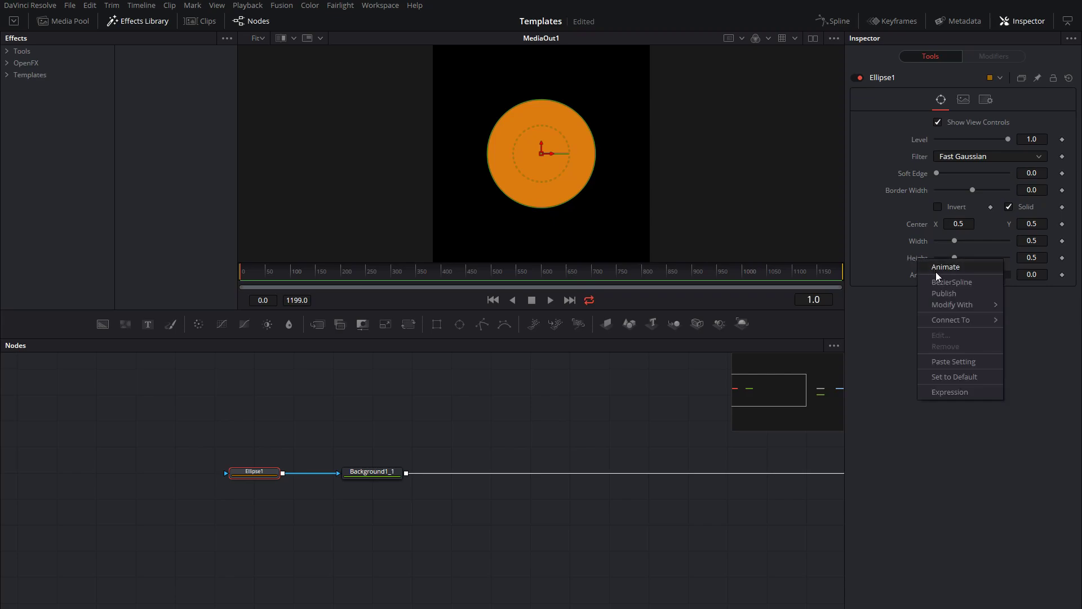
click(951, 393)
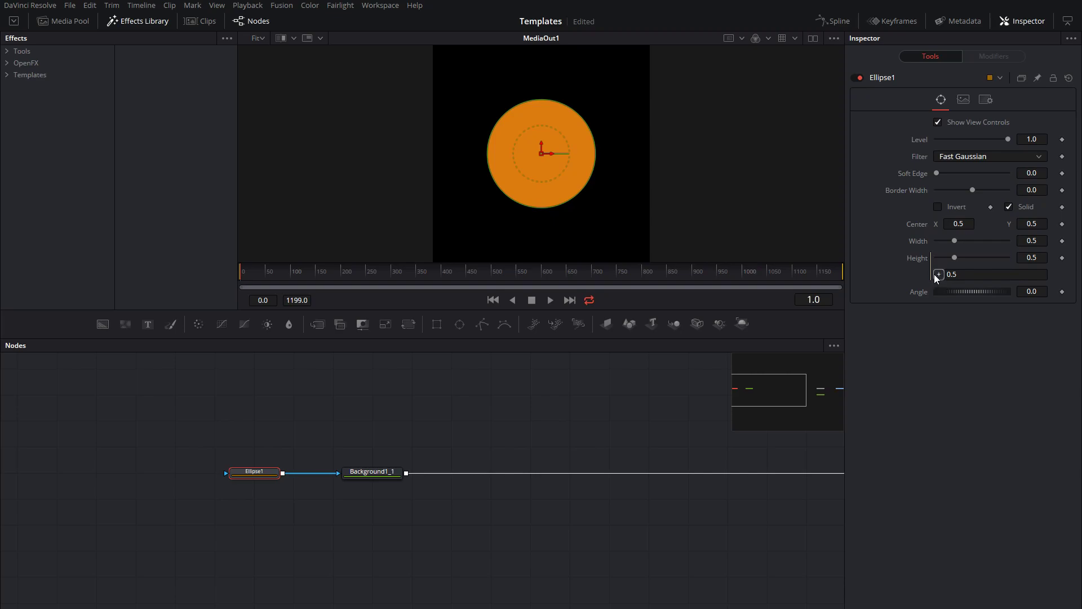
drag(939, 274, 966, 243)
click(1030, 237)
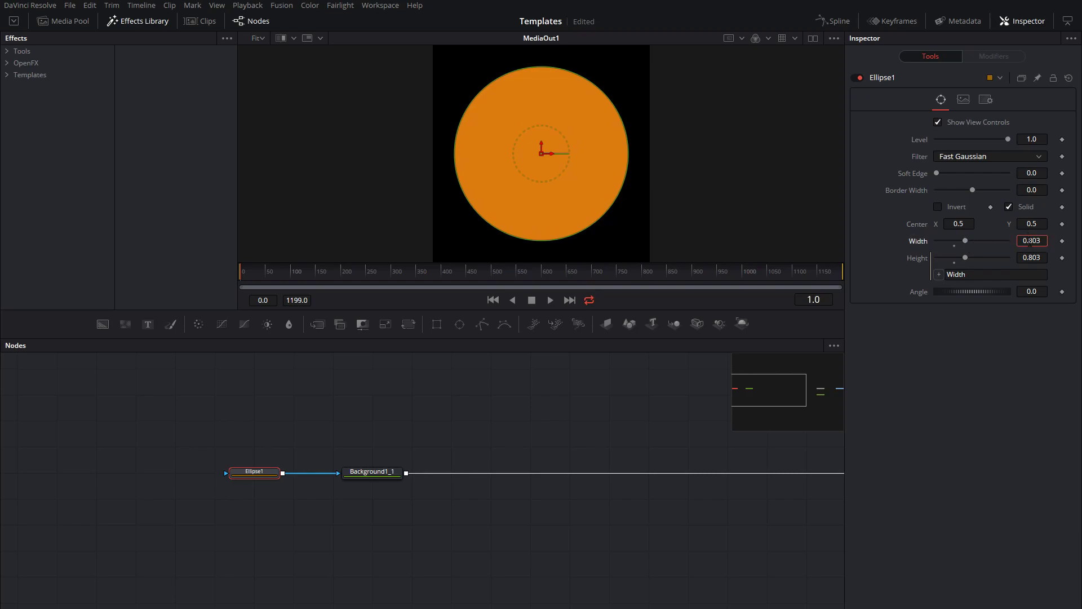
text(0.9)
key(Tab)
Insert a Merge node after the orange background, with a second Merge above it feeding its foreground input, and space the nodes apart
click(340, 400)
drag(340, 400, 324, 438)
drag(319, 326, 391, 513)
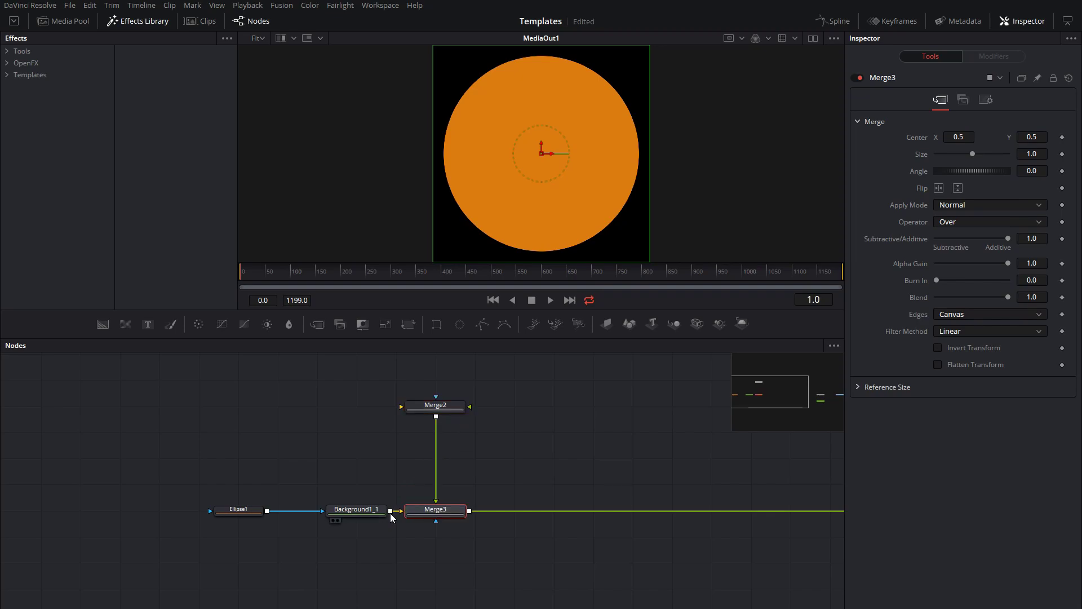
drag(442, 387, 432, 525)
drag(437, 514, 476, 514)
click(361, 461)
drag(303, 425, 388, 448)
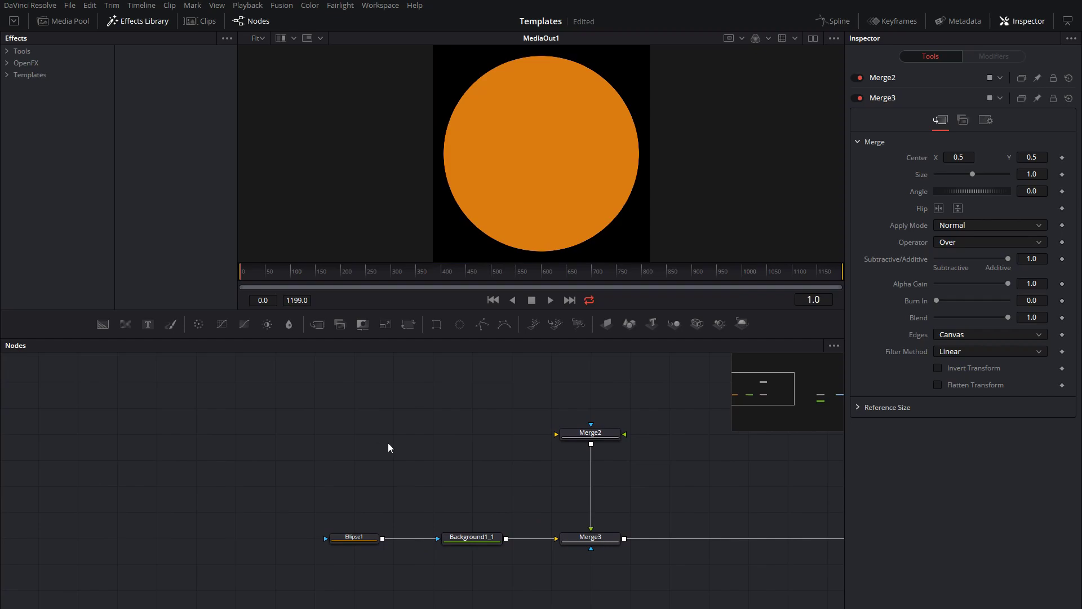
Duplicate the orange background beside the upper Merge node and connect it to that Merge's background input
click(468, 538)
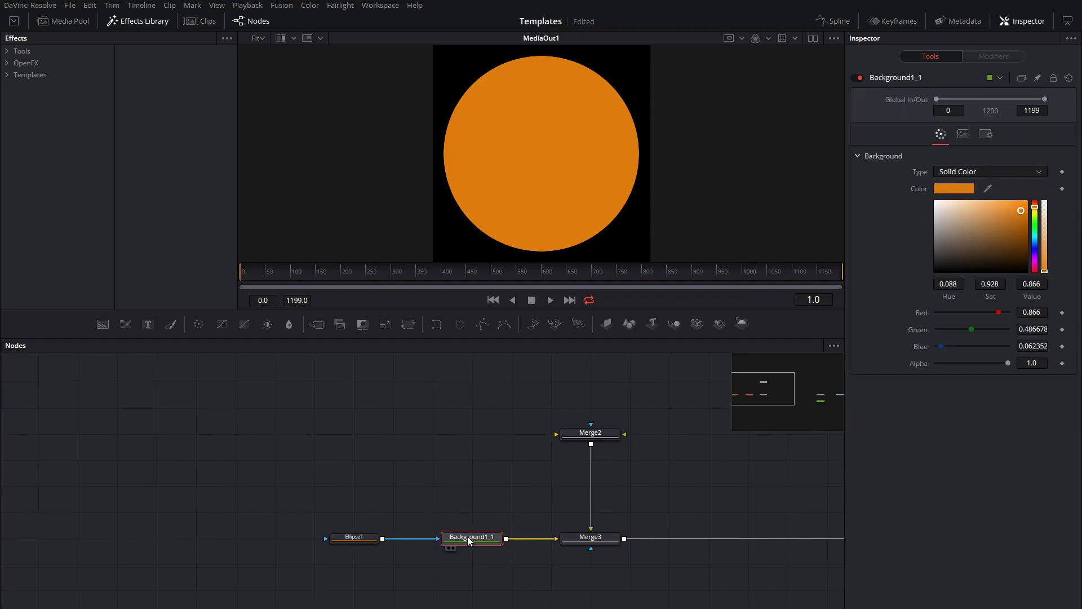
key(ctrl+v)
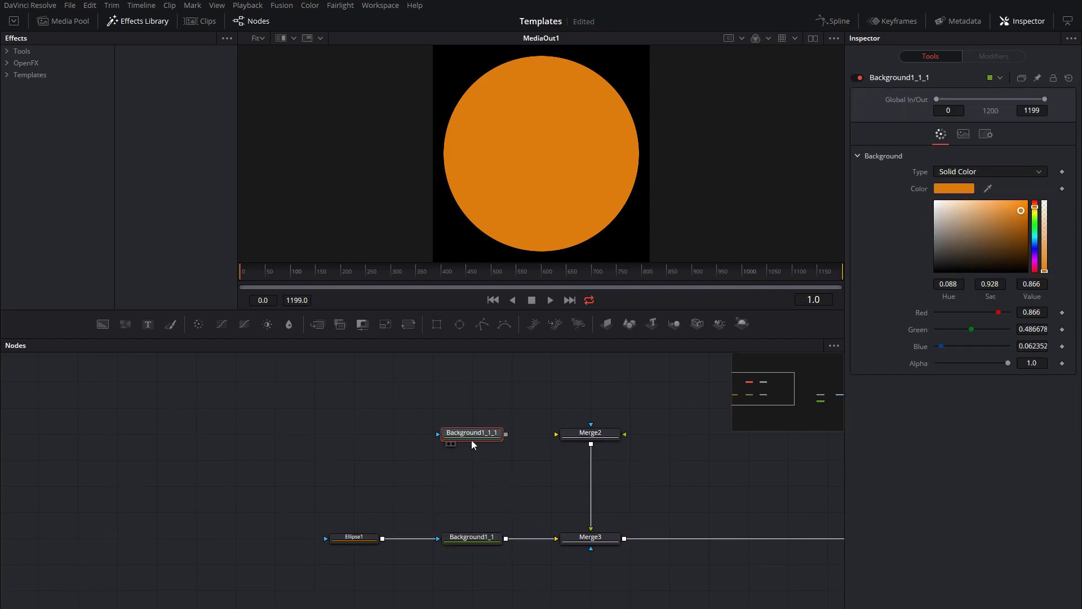
drag(506, 434, 562, 434)
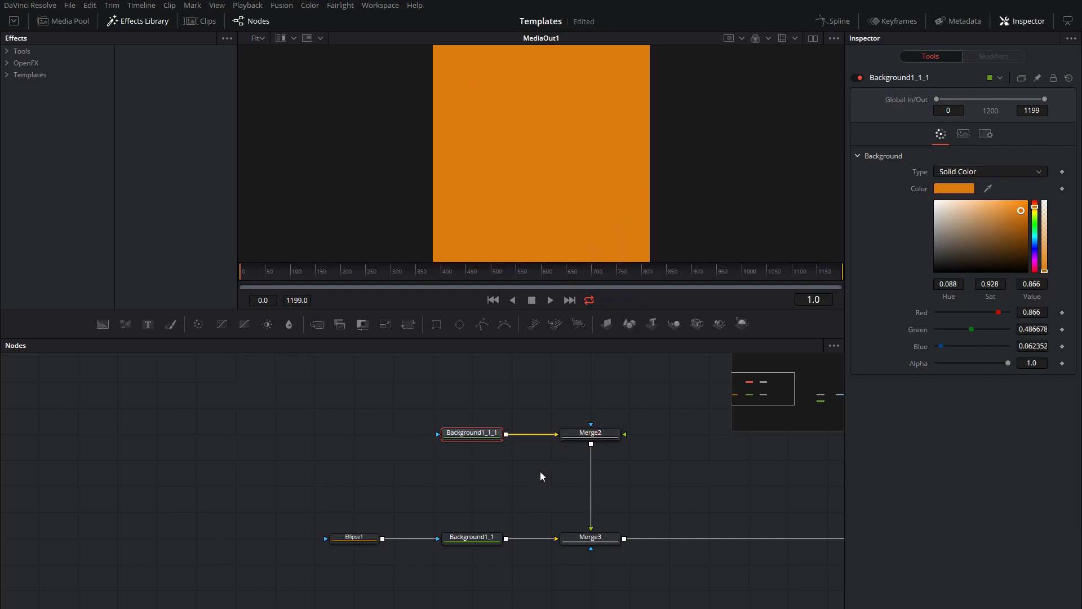
Add a Polygon mask to the duplicated background and draw a small closed four-point shape just above the circle's center
drag(331, 420, 399, 422)
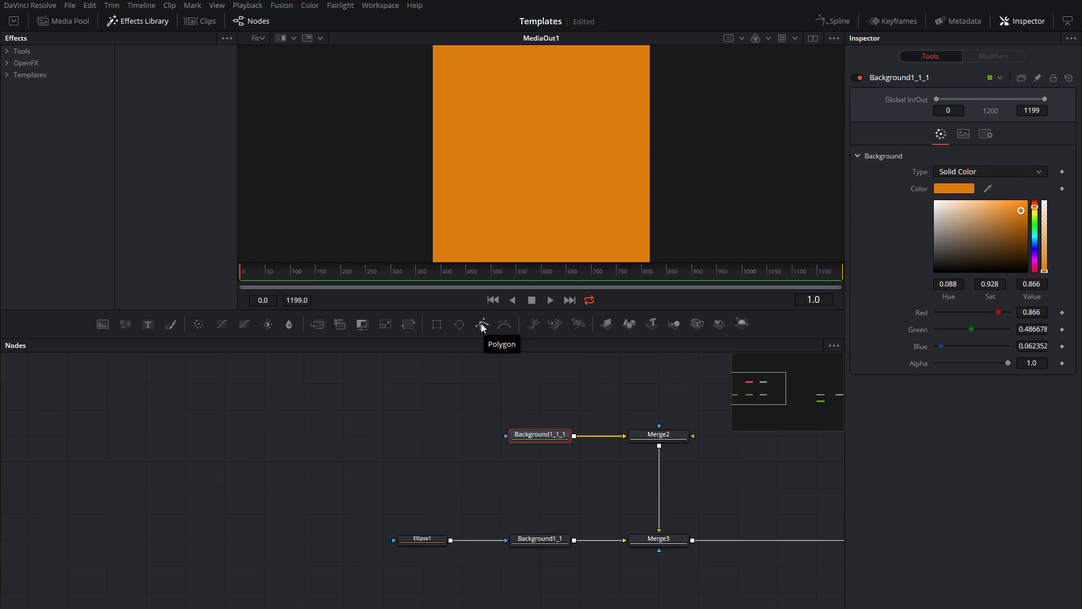
drag(482, 326, 508, 436)
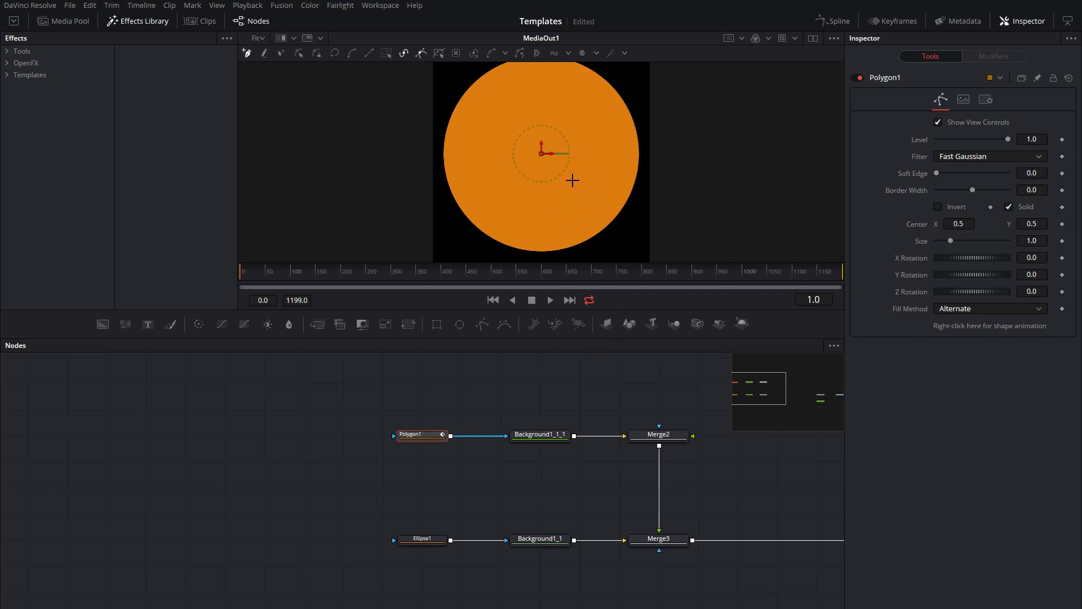
scroll(571, 138, up, 2)
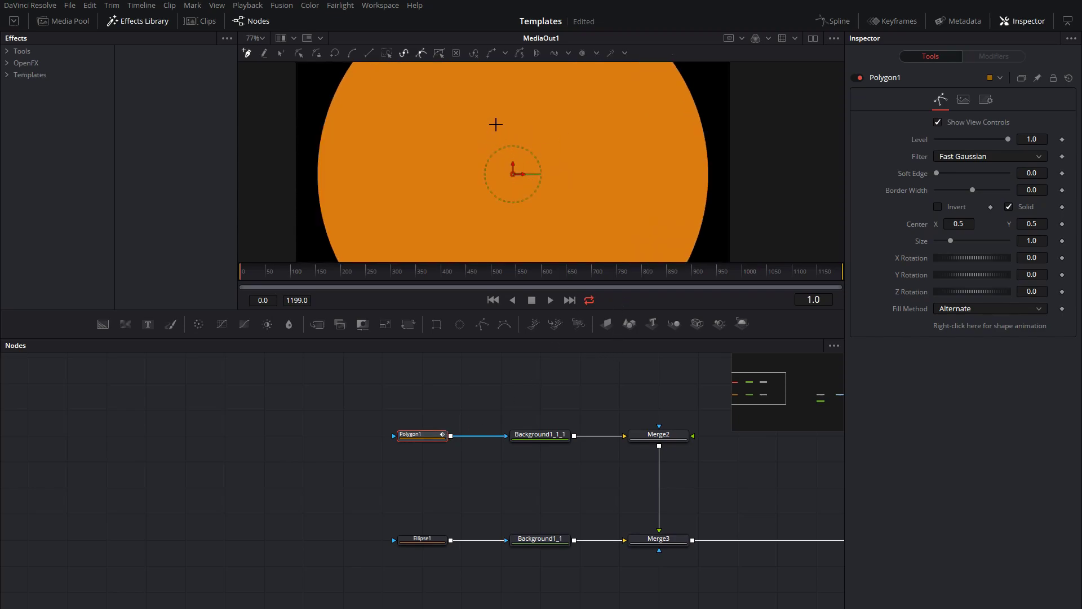
click(497, 120)
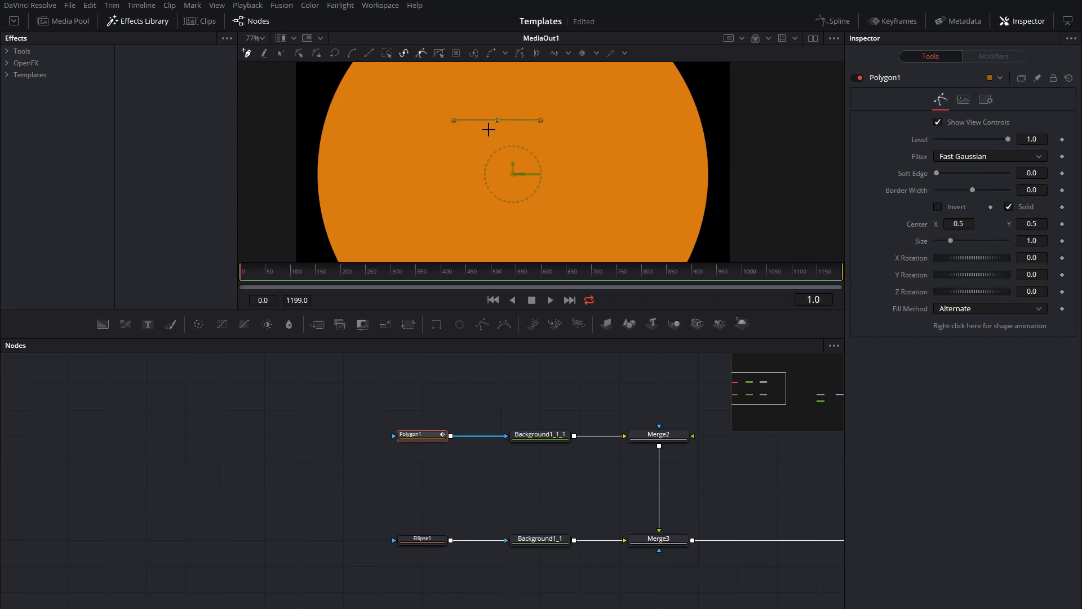
click(483, 130)
click(489, 144)
click(498, 138)
click(498, 120)
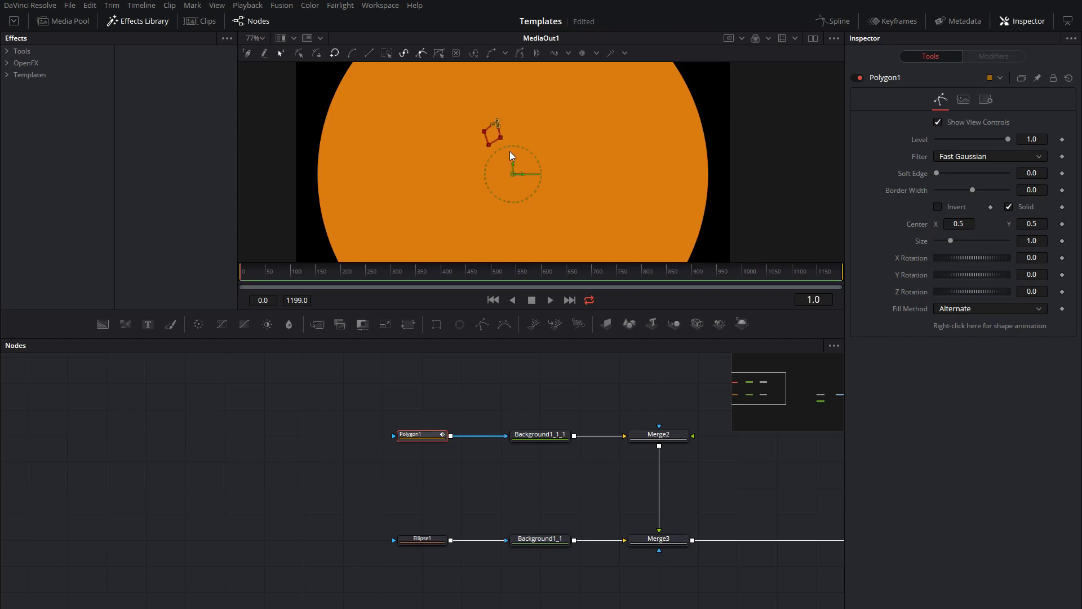
Adjust the curve handles at all four polygon points to round the shape into a smooth, slightly tilted oval
scroll(504, 117, up, 10)
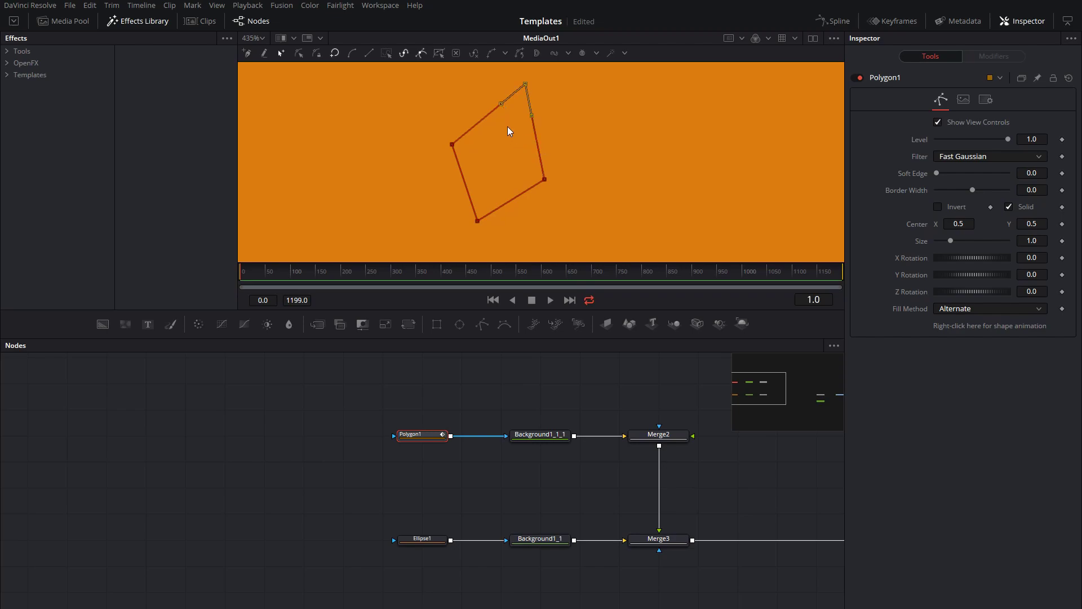
drag(502, 104, 493, 85)
drag(532, 115, 492, 76)
click(545, 179)
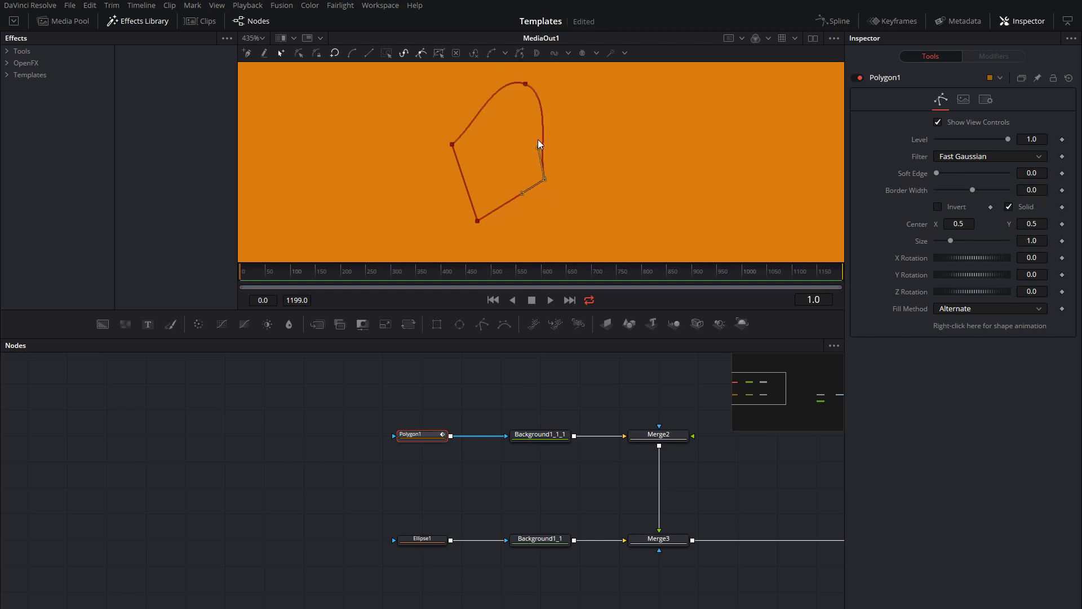
drag(539, 147, 554, 145)
drag(522, 194, 530, 207)
click(478, 221)
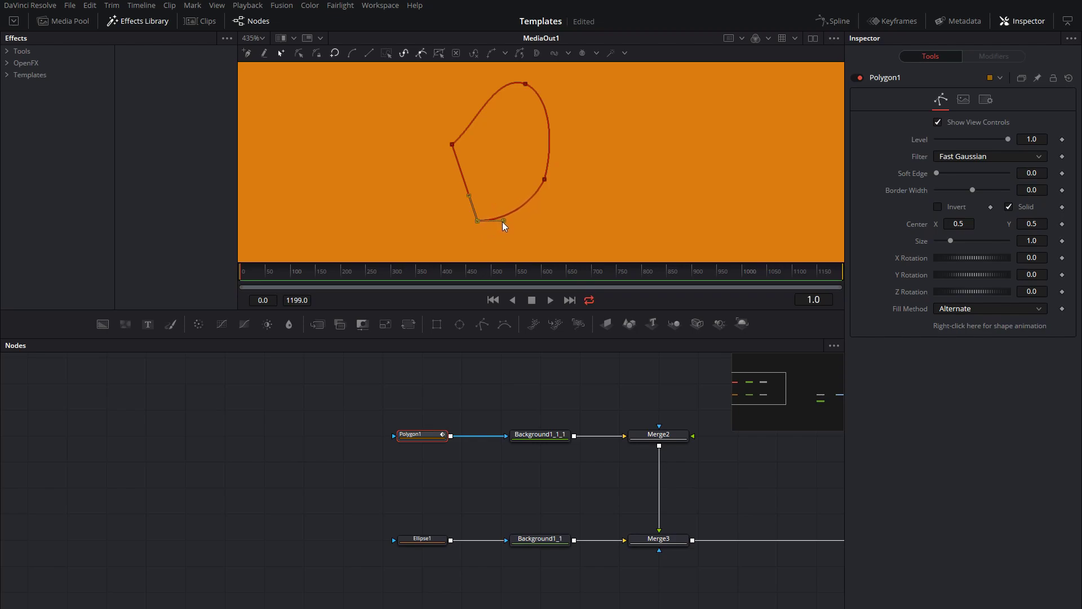
drag(468, 197, 459, 214)
click(452, 145)
drag(459, 170, 433, 176)
drag(473, 121, 461, 117)
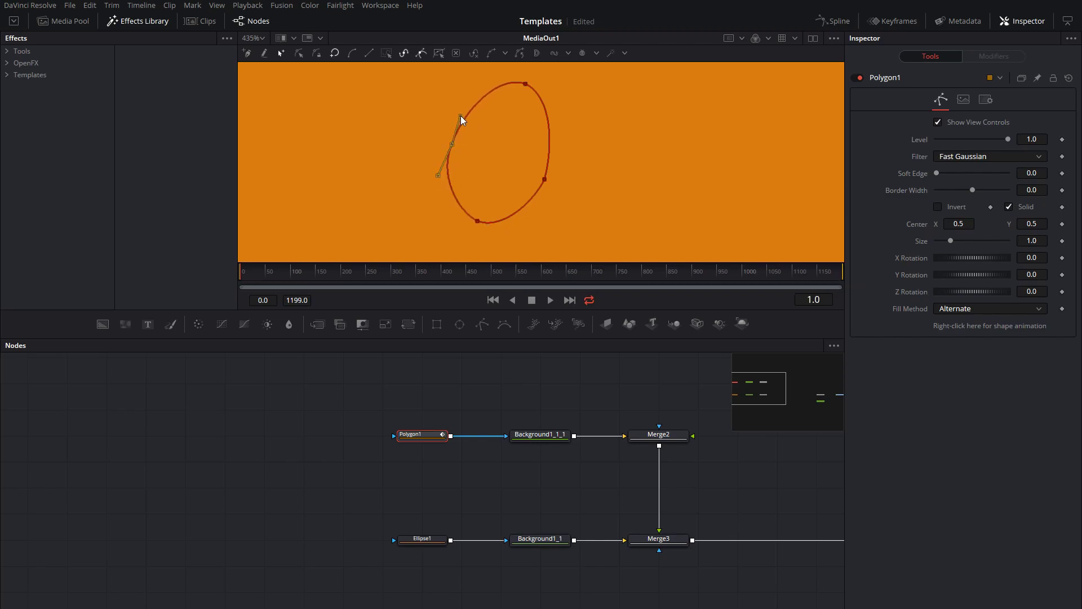
Darken the duplicated background's color to a deeper orange with hue 0.088, saturation 0.934 and value 0.795
click(496, 386)
scroll(506, 214, down, 10)
scroll(510, 187, down, 3)
click(540, 437)
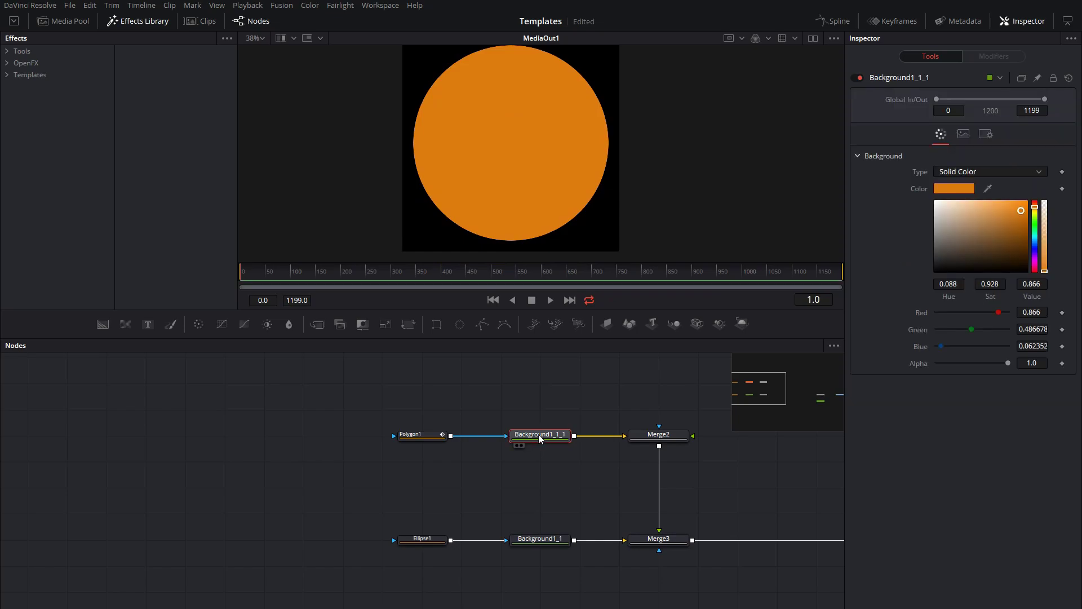
drag(1026, 213, 1021, 216)
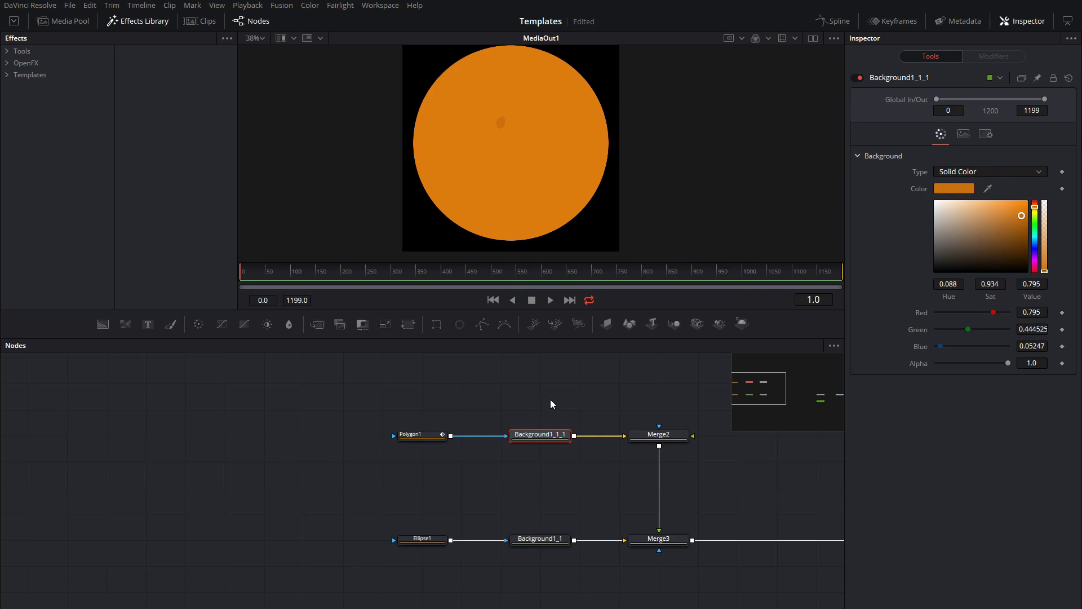
Move the polygon mask node well above the darker orange background, leaving vertical room in between for more masks
drag(550, 388, 534, 416)
drag(401, 404, 484, 420)
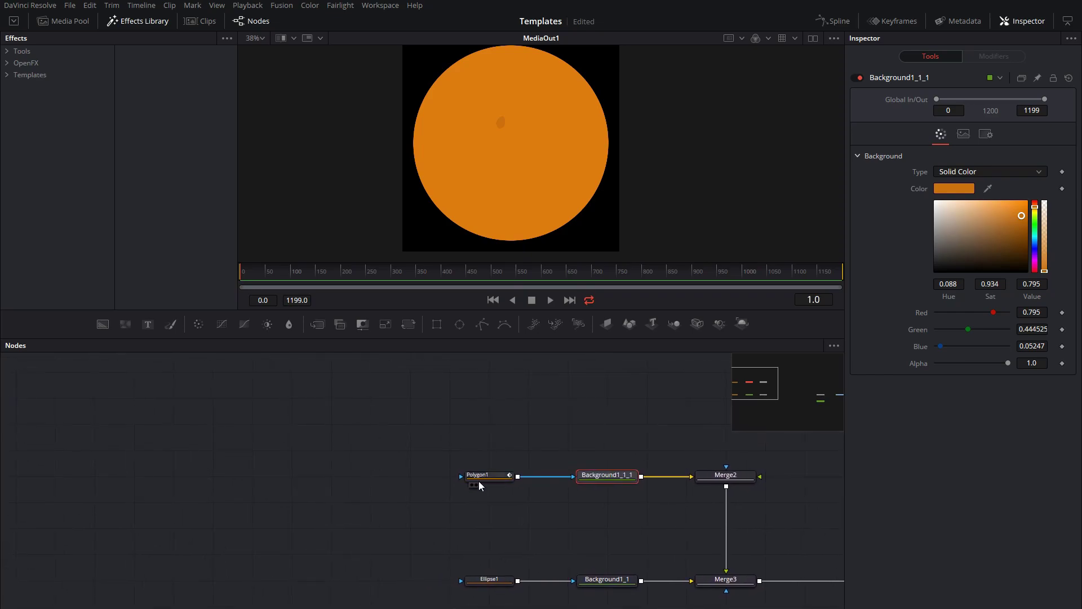
click(492, 480)
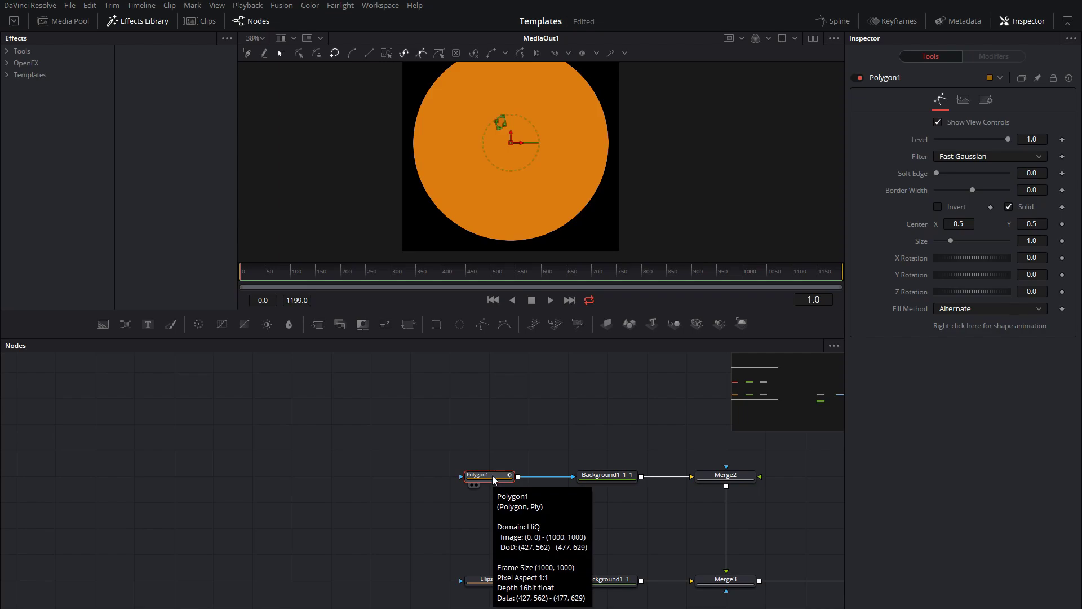
scroll(520, 489, down, 3)
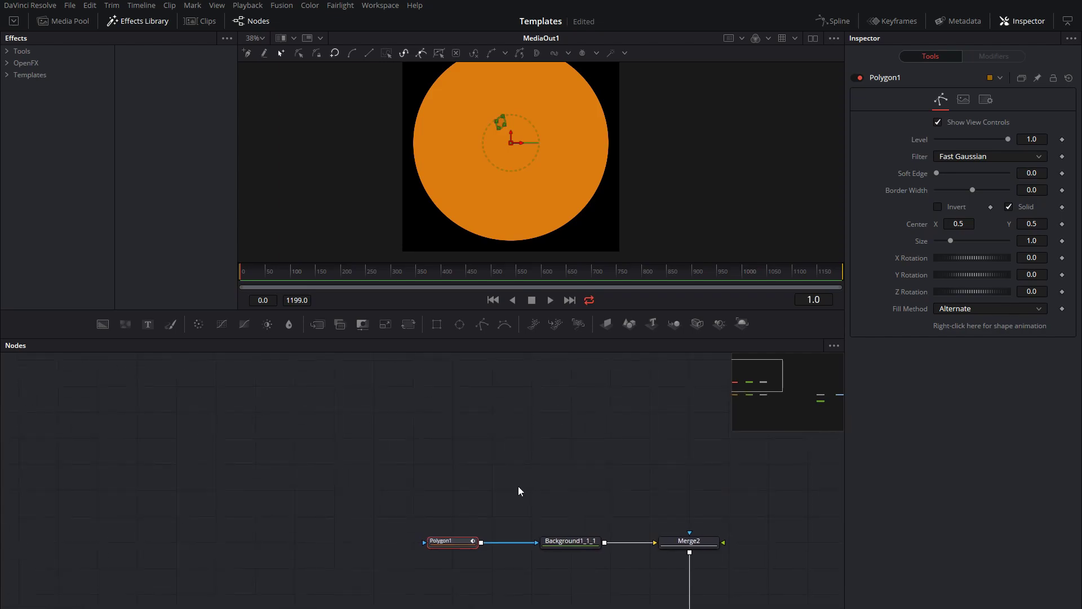
drag(483, 506, 545, 397)
scroll(570, 413, up, 5)
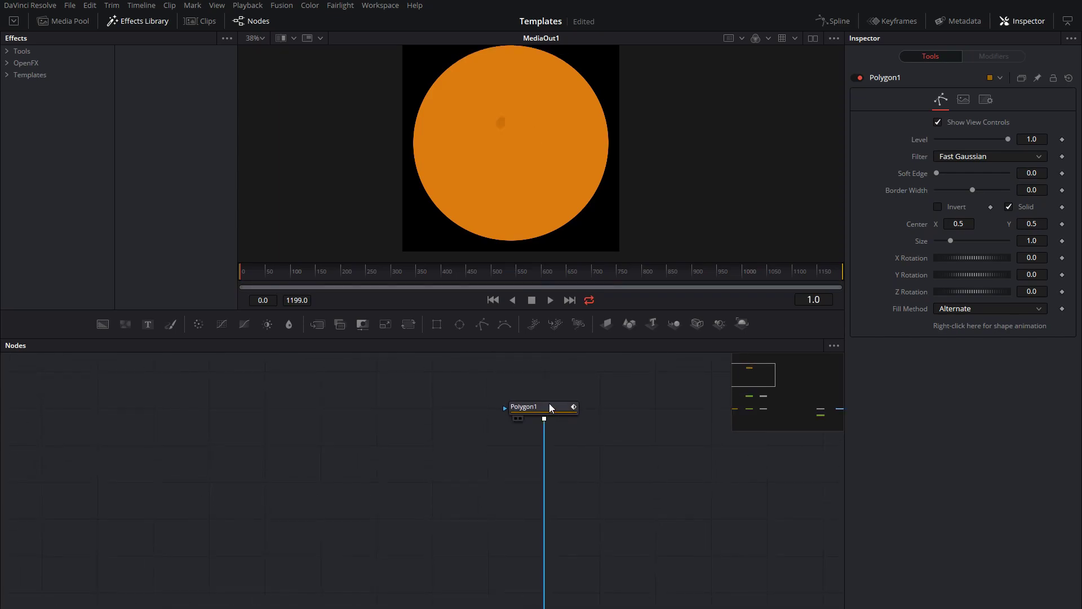
Paste a copy of the polygon mask into the chain and move its oval up and to the right of the original
click(553, 411)
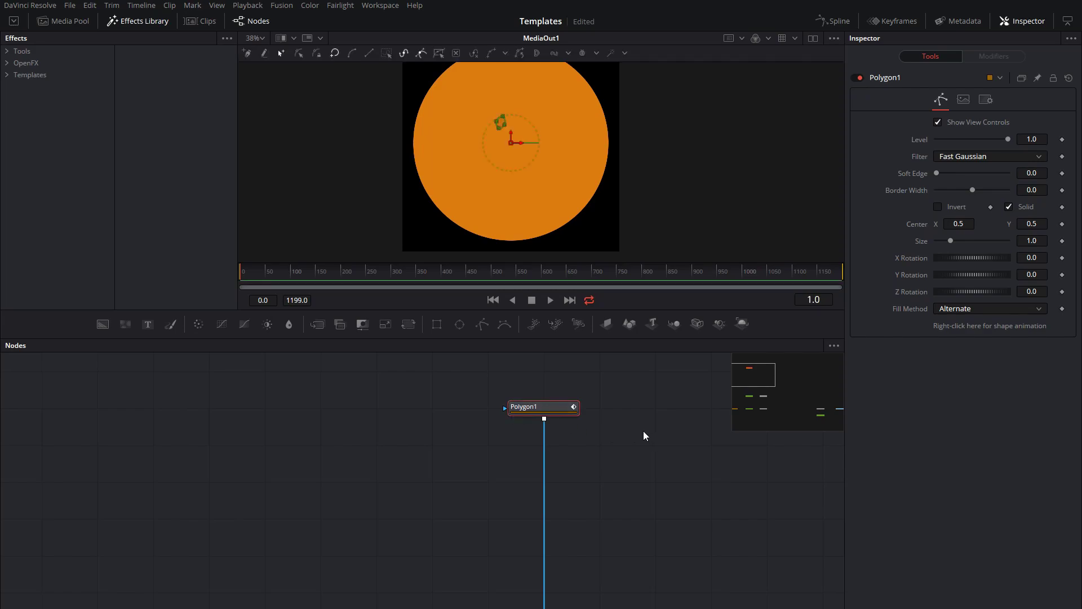
key(ctrl+v)
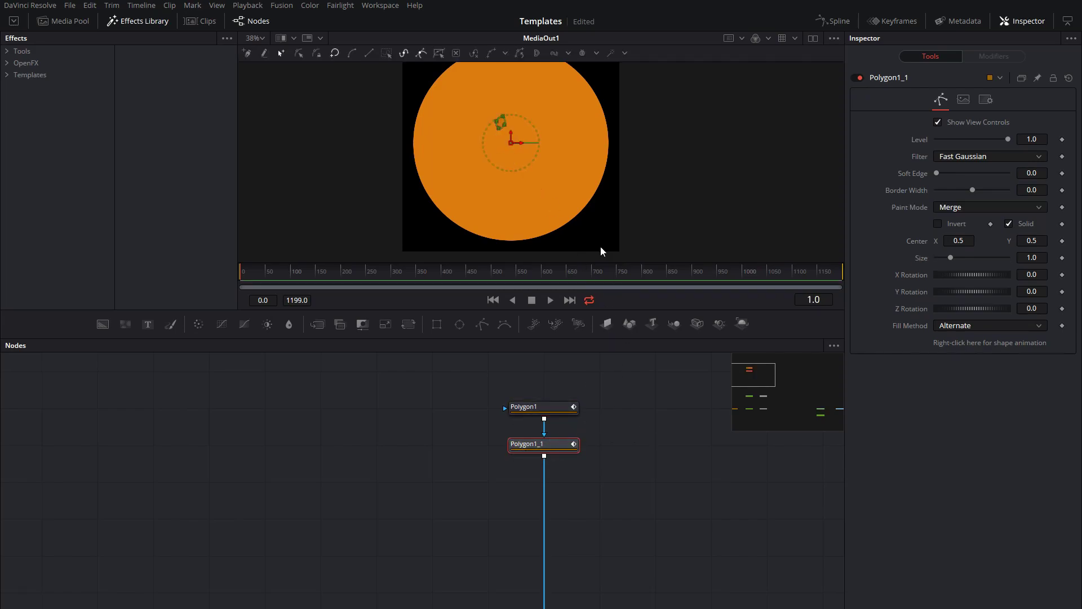
scroll(497, 125, up, 5)
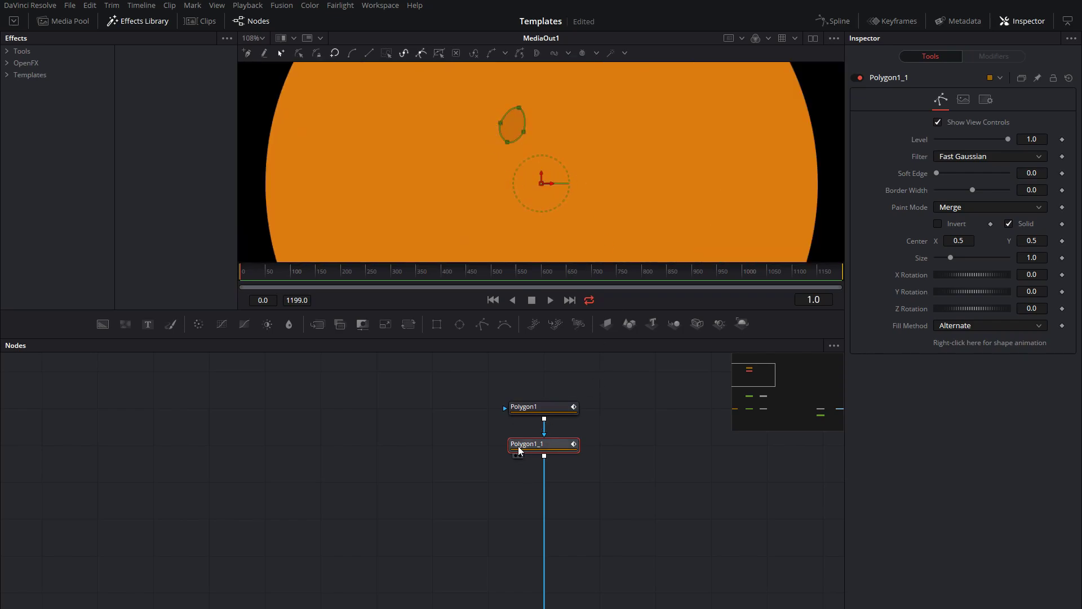
drag(472, 82, 545, 179)
drag(558, 147, 590, 92)
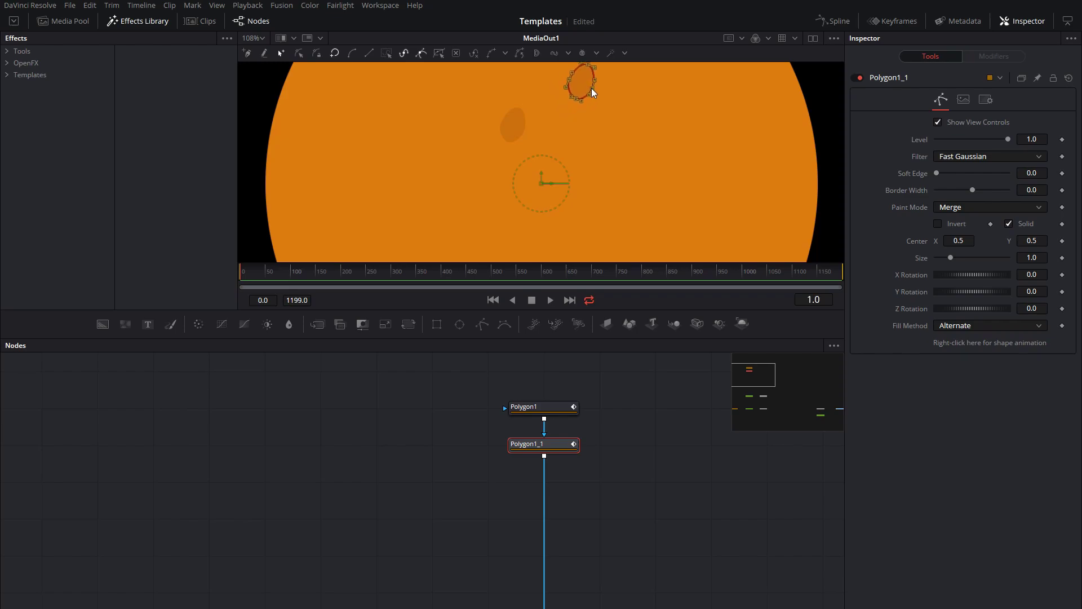
Paste four more copies of the polygon mask into the chain and move their ovals to separate spots on the circle
scroll(663, 180, down, 5)
drag(663, 180, 624, 152)
drag(659, 489, 637, 428)
key(ctrl+v)
drag(573, 132, 570, 272)
key(ctrl+v)
scroll(592, 213, up, 4)
key(ctrl+v)
key(ctrl+v)
drag(527, 116, 591, 215)
drag(642, 246, 578, 248)
Add three further chained copies of the polygon mask and spread their ovals over free areas of the circle
key(ctrl+v)
drag(471, 120, 602, 117)
drag(637, 209, 594, 122)
drag(672, 544, 693, 528)
key(ctrl+v)
drag(438, 169, 348, 254)
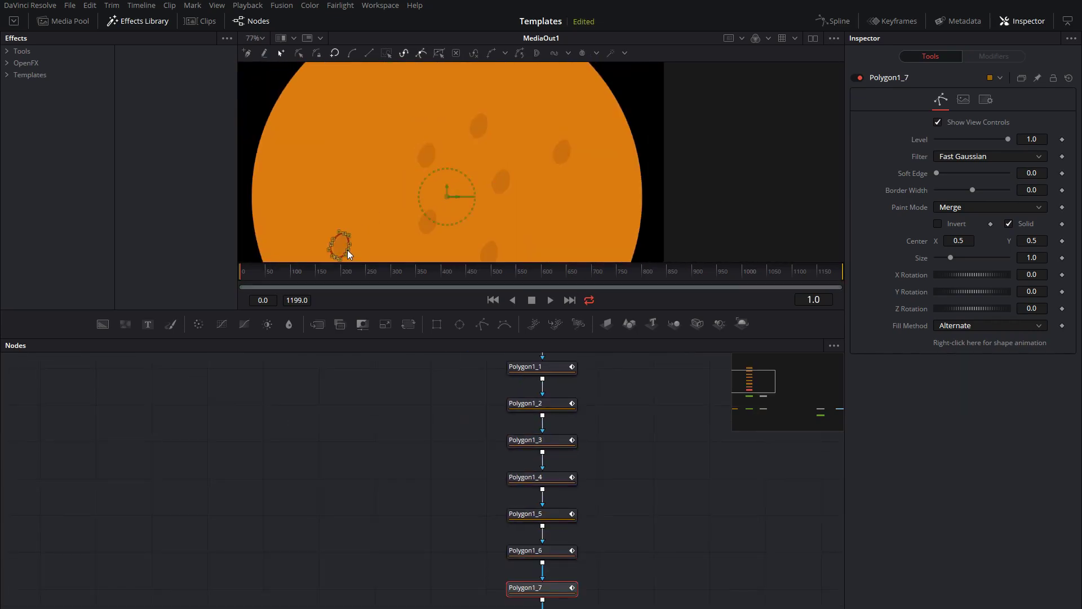
drag(597, 257, 538, 65)
drag(637, 485, 604, 414)
key(ctrl+v)
drag(490, 148, 623, 214)
drag(668, 242, 643, 140)
Undo an extra paste, make room in the node chain and add three last polygon copies with their ovals in the remaining gaps
key(ctrl+v)
key(ctrl+z)
scroll(620, 485, down, 4)
drag(606, 392, 536, 566)
drag(582, 548, 582, 492)
key(ctrl+v)
drag(473, 105, 491, 252)
key(ctrl+v)
drag(573, 232, 517, 183)
key(ctrl+v)
drag(418, 68, 574, 191)
Select the Polygon1_10 mask and reposition its oval to even out the spacing of the details on the circle
click(569, 540)
drag(483, 165, 461, 191)
click(621, 440)
scroll(523, 140, down, 5)
drag(523, 140, 532, 147)
scroll(524, 163, up, 4)
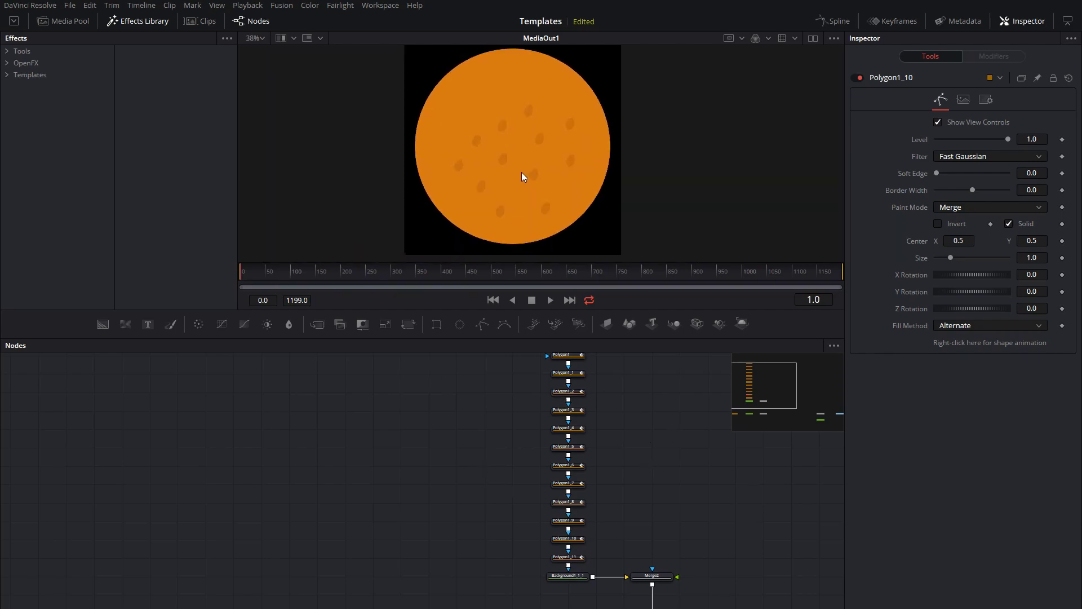
scroll(513, 155, down, 2)
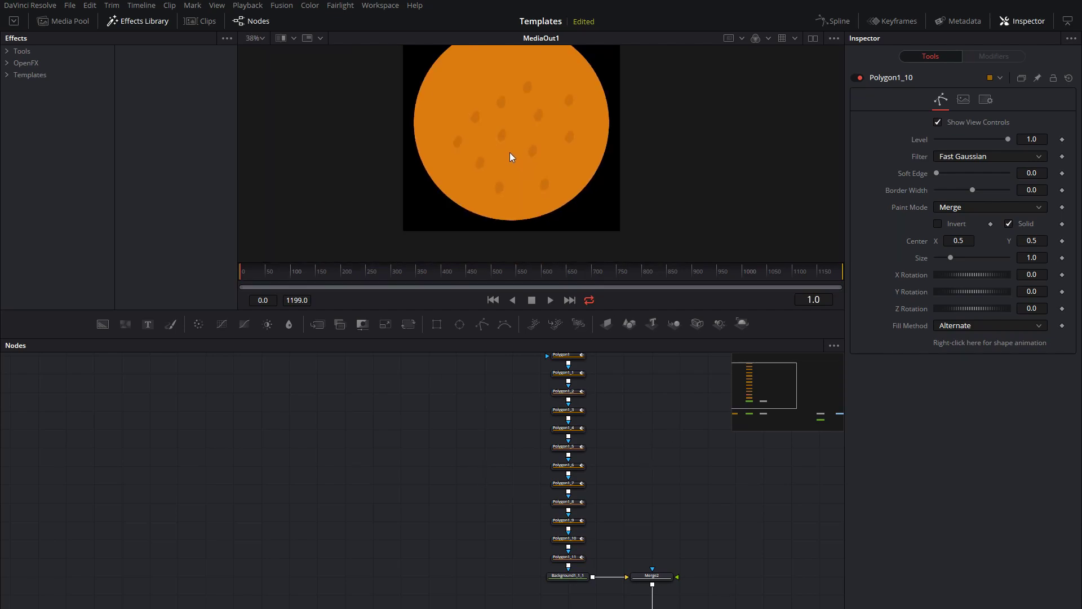
drag(633, 404, 638, 424)
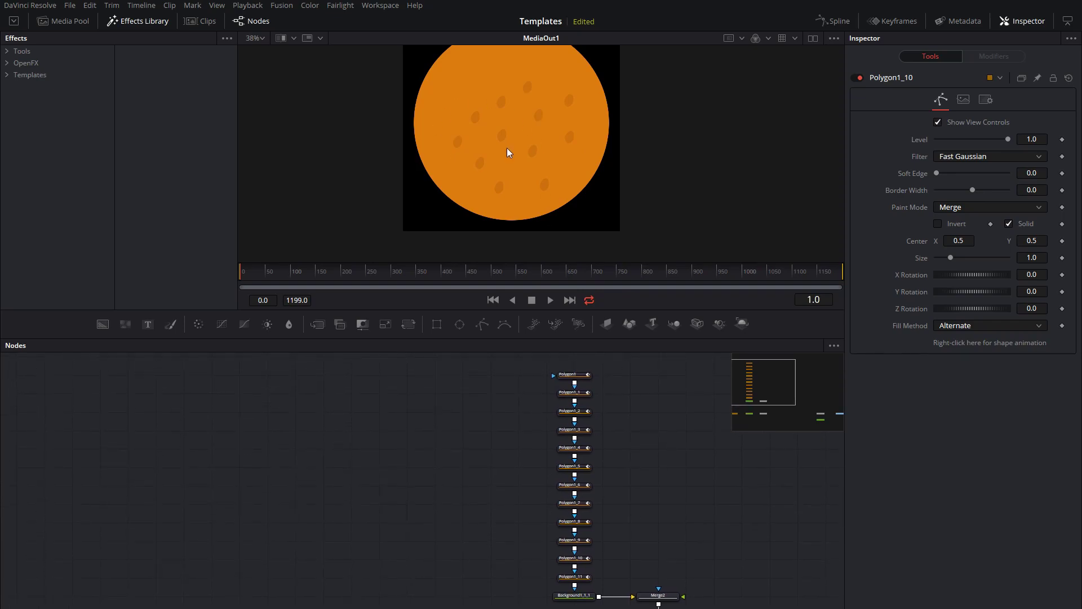
drag(645, 469, 661, 456)
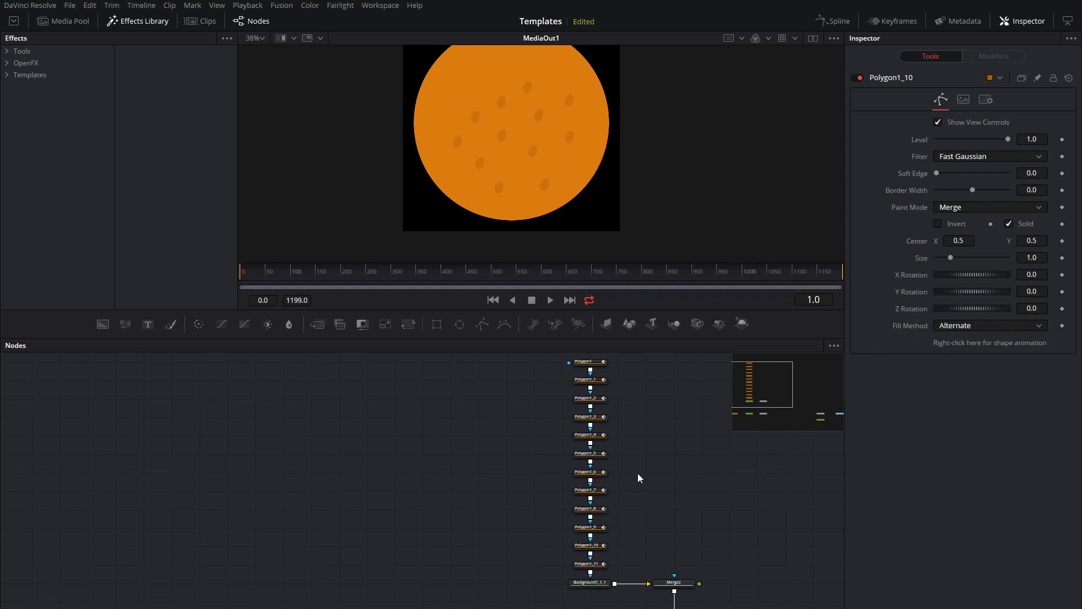
Select the darker background with its whole polygon chain and move them left, in line above the Ellipse mask node
click(591, 436)
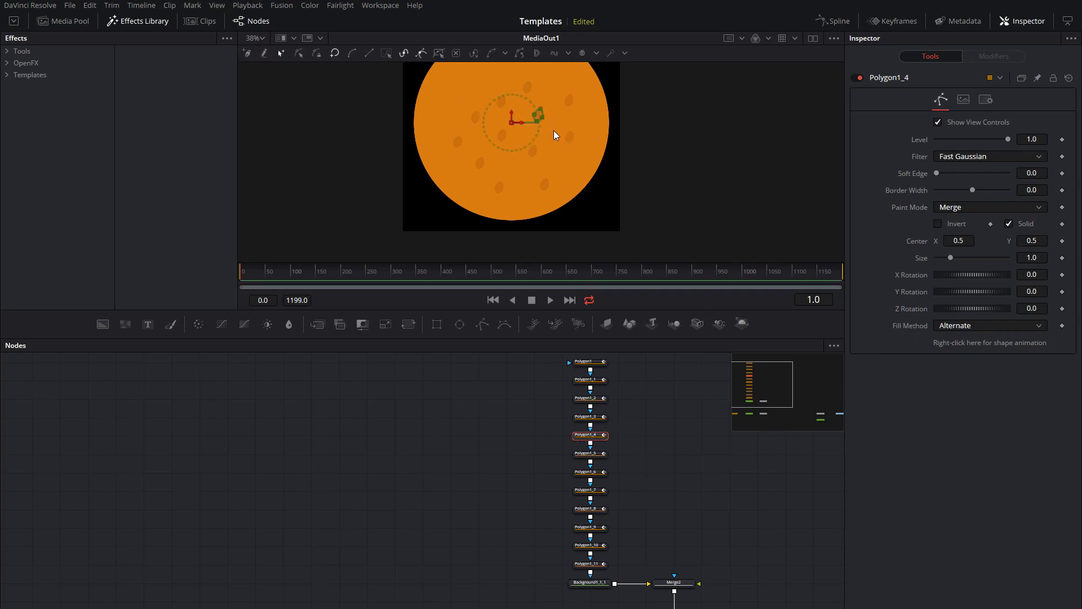
click(477, 459)
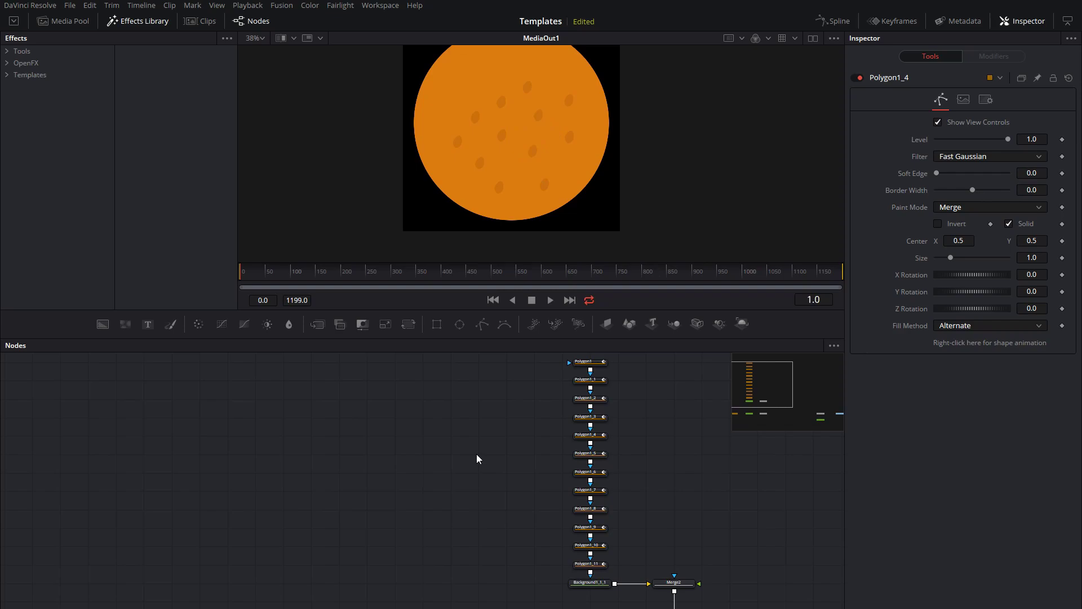
drag(388, 357, 466, 578)
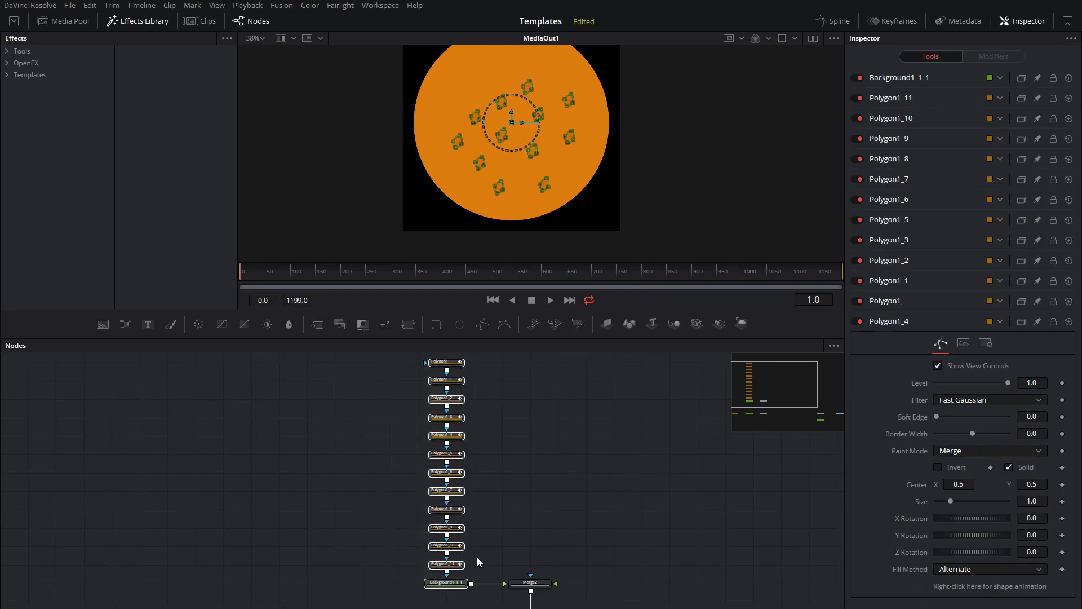
drag(526, 521, 627, 409)
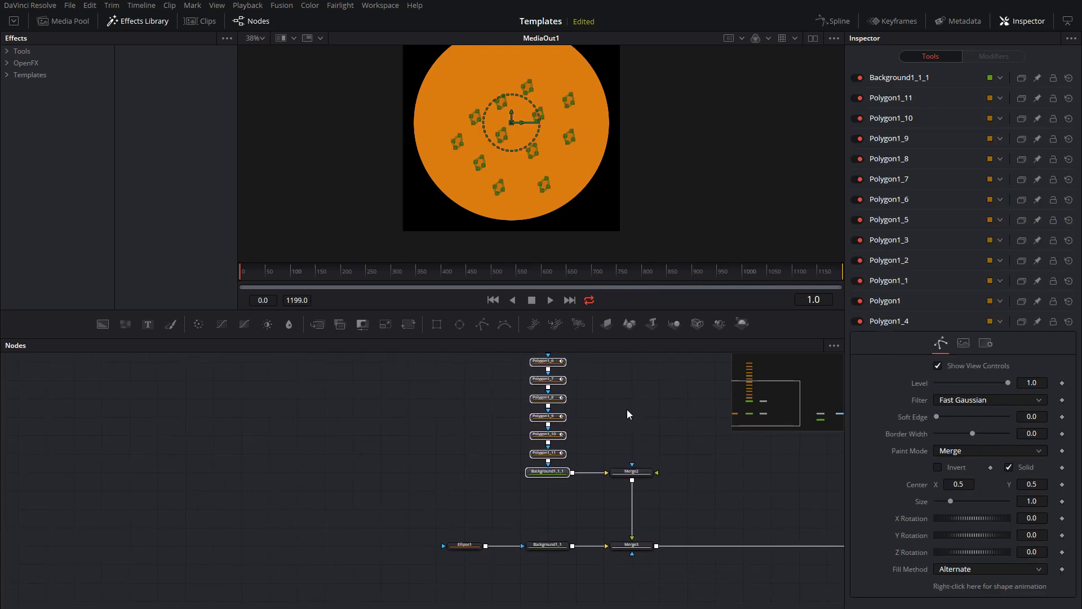
drag(554, 474, 482, 481)
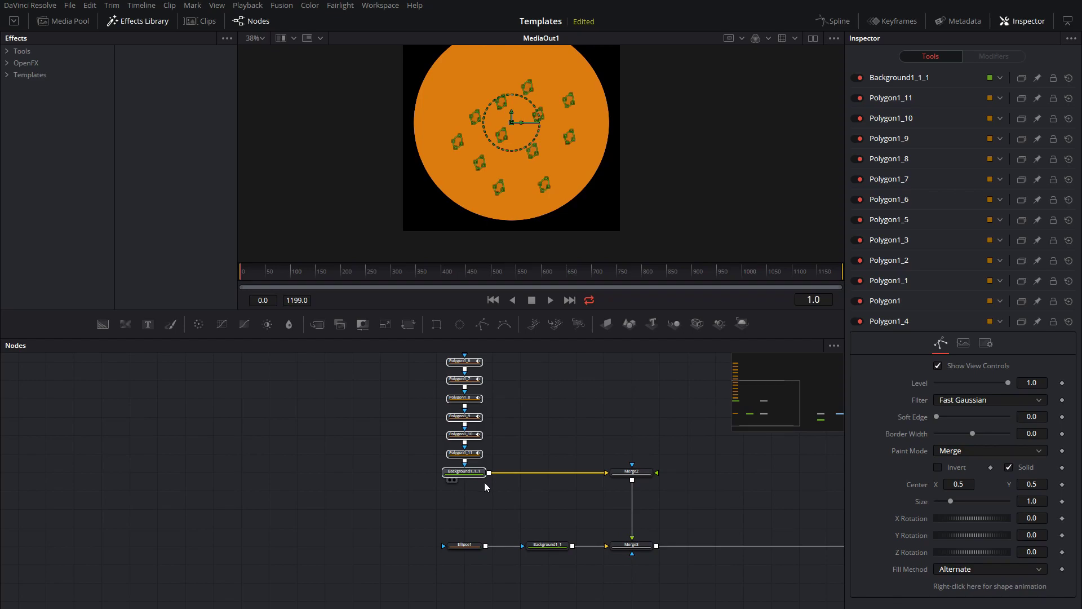
Add another Merge node above the upper Merge and connect its output to that Merge's foreground input
click(588, 431)
drag(648, 391, 529, 497)
drag(318, 324, 513, 505)
drag(528, 445, 529, 519)
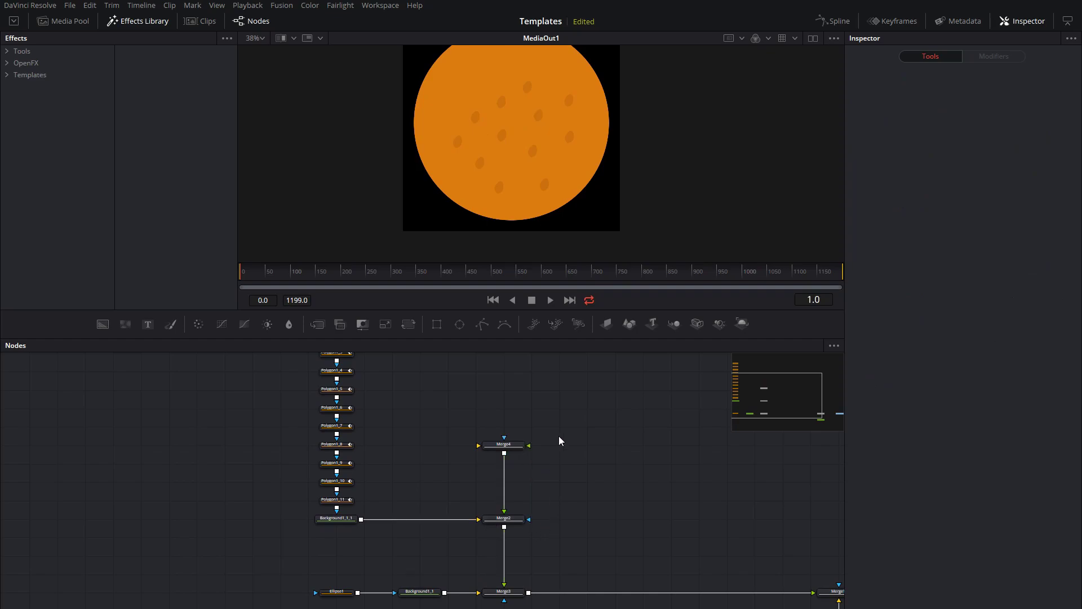
Add a new Background node beside the topmost Merge and connect it to that Merge's background input
drag(559, 437, 623, 491)
mouse_move(594, 420)
mouse_down()
mouse_move(599, 436)
mouse_move(614, 422)
mouse_up()
drag(102, 323, 455, 519)
drag(491, 549, 491, 548)
drag(538, 454, 603, 383)
scroll(603, 383, down, 4)
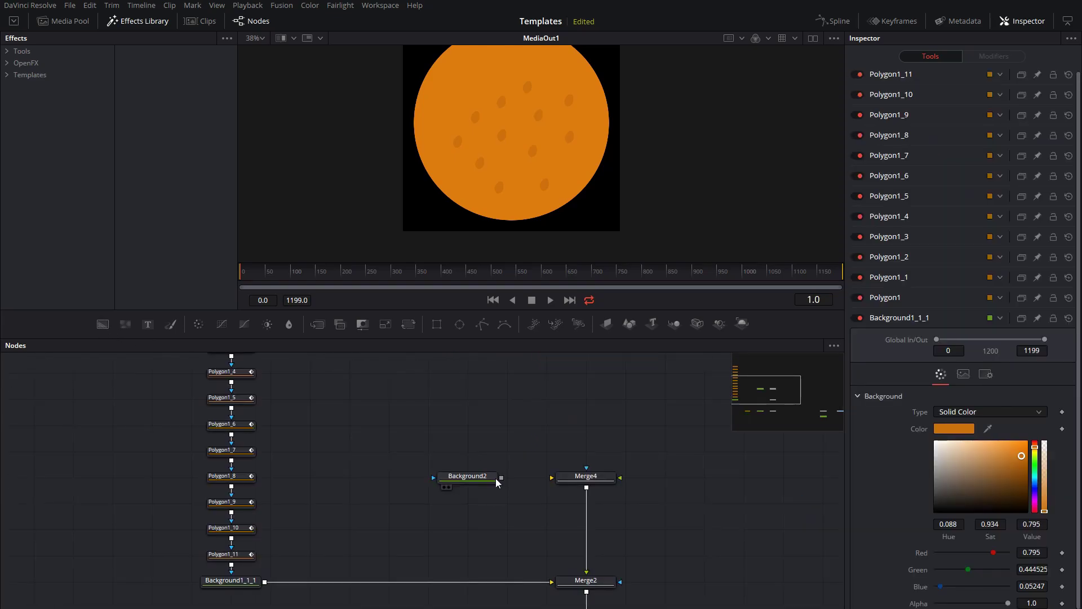
drag(501, 477, 586, 477)
Set the new background's color to green with hue 0.36, saturation 0.976 and value 0.535
drag(493, 445, 556, 456)
click(560, 502)
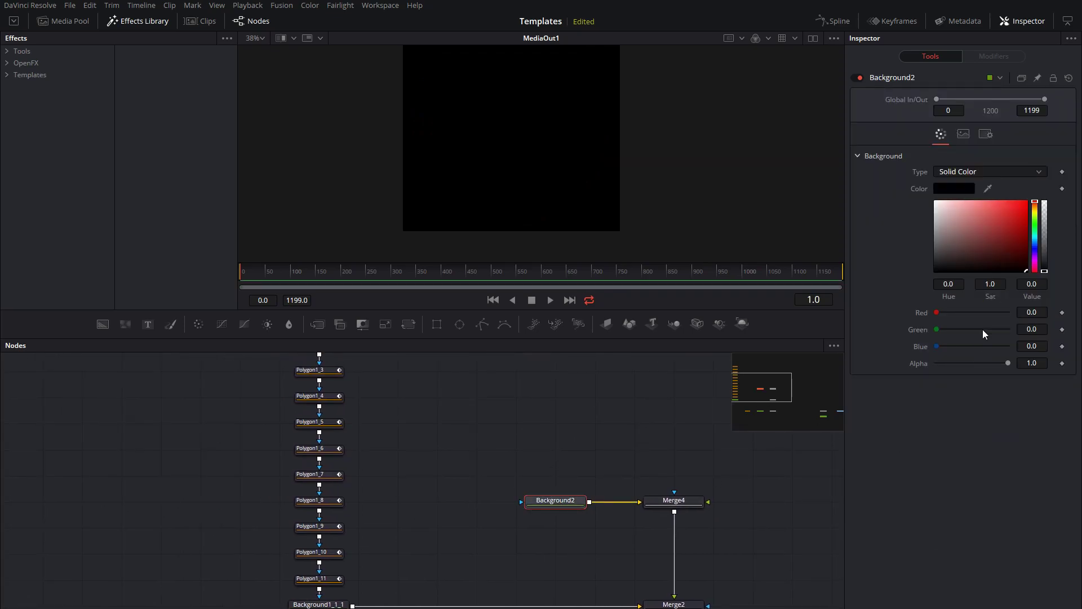
mouse_move(1039, 217)
mouse_down()
mouse_move(1034, 227)
mouse_move(1026, 204)
mouse_move(1025, 234)
mouse_up()
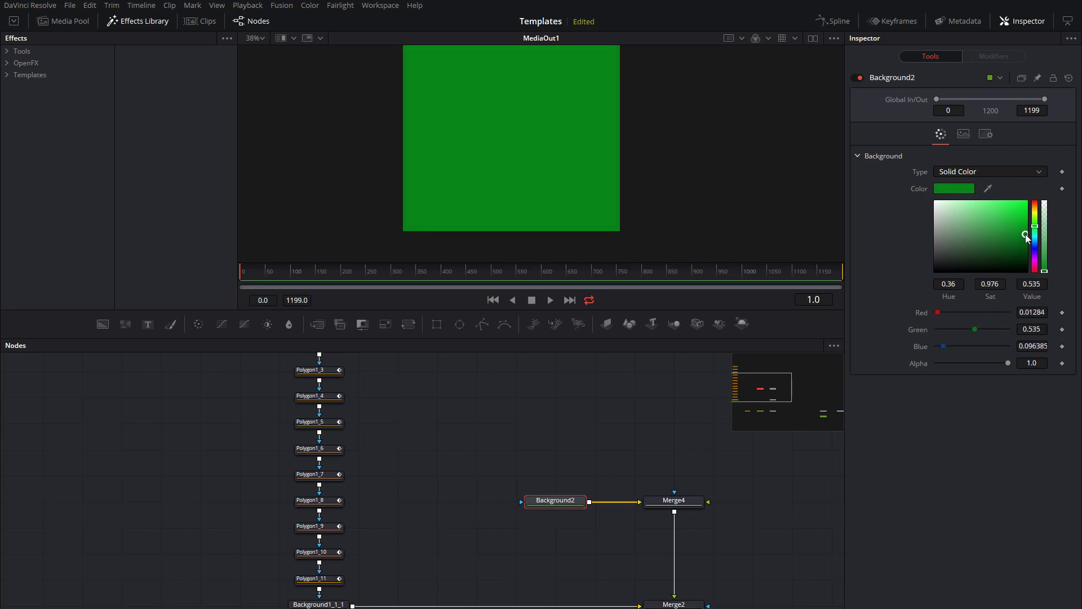
Add a Polygon mask node to the left of the green background and connect it to the background's mask input
drag(486, 415, 536, 377)
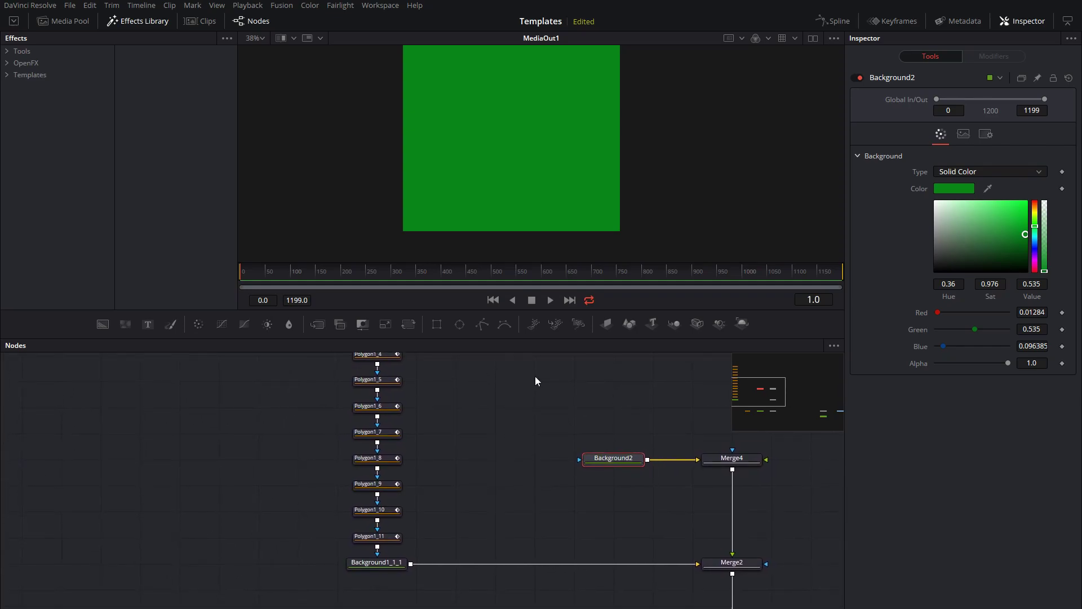
click(488, 453)
drag(524, 460, 599, 464)
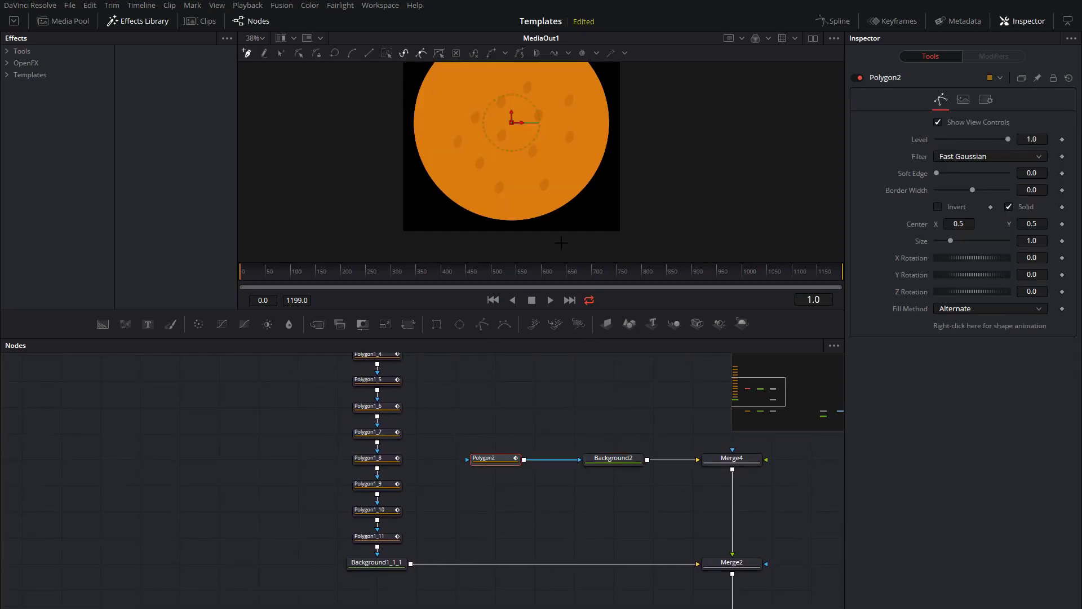
drag(621, 401, 566, 426)
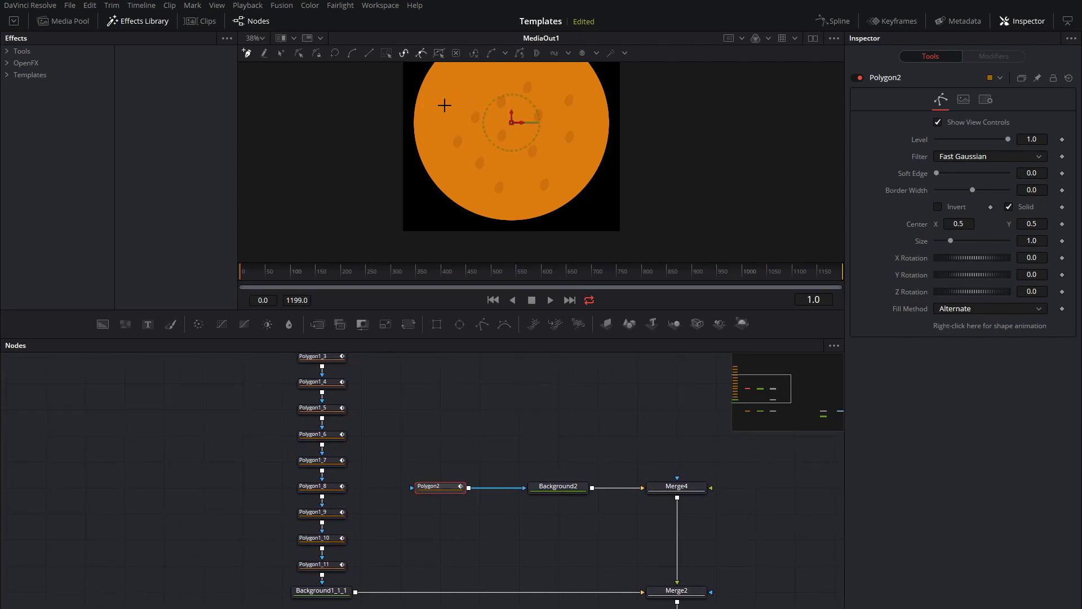
Draw a small closed five-pointed star with the new polygon mask near the circle's upper-left edge
scroll(472, 90, up, 2)
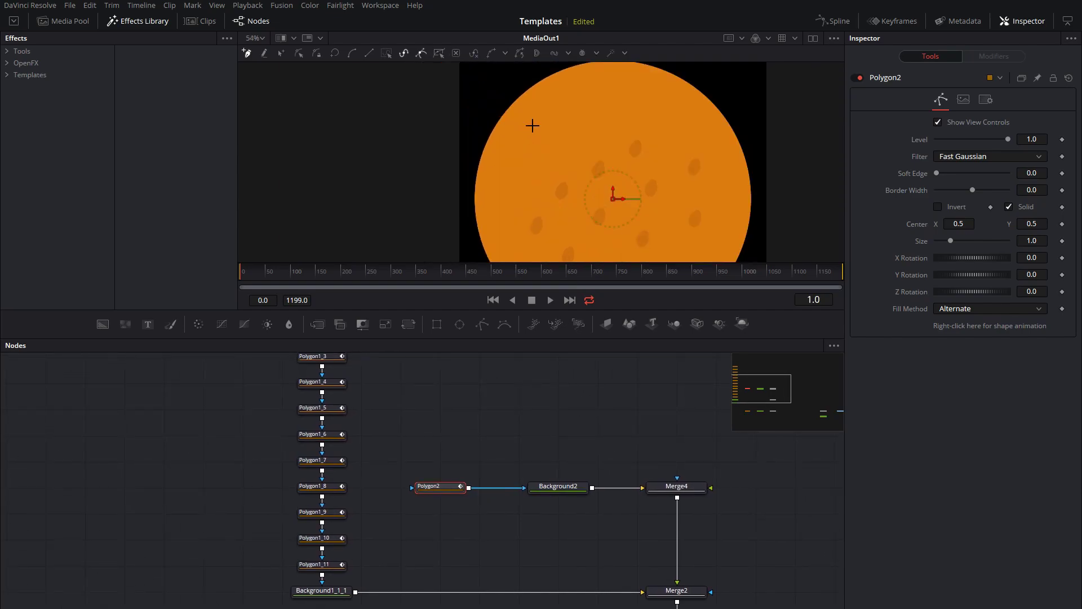
scroll(528, 121, up, 5)
click(515, 140)
click(534, 132)
click(529, 150)
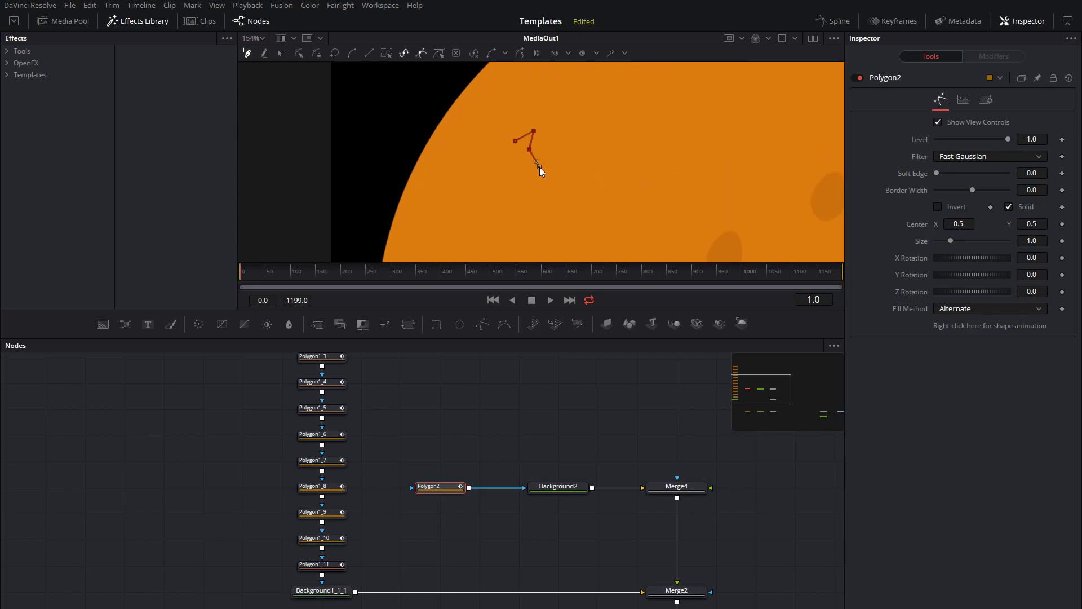
click(540, 167)
click(518, 164)
click(502, 160)
click(485, 158)
click(497, 150)
click(493, 129)
click(494, 129)
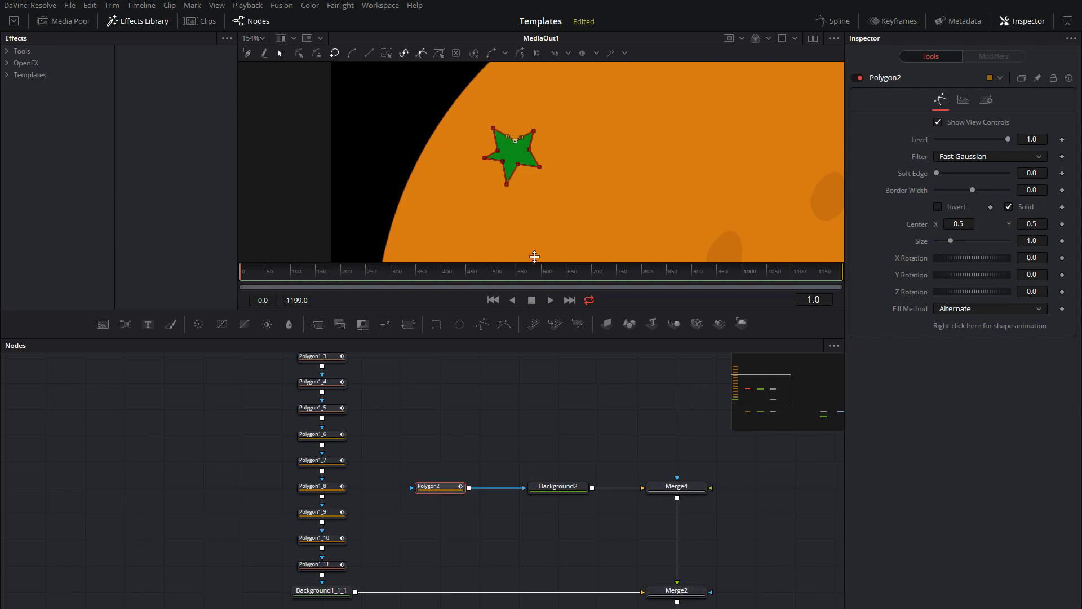
Adjust the star's inner corners and right-hand tips to even out its shape, and review the whole orange
scroll(511, 156, up, 2)
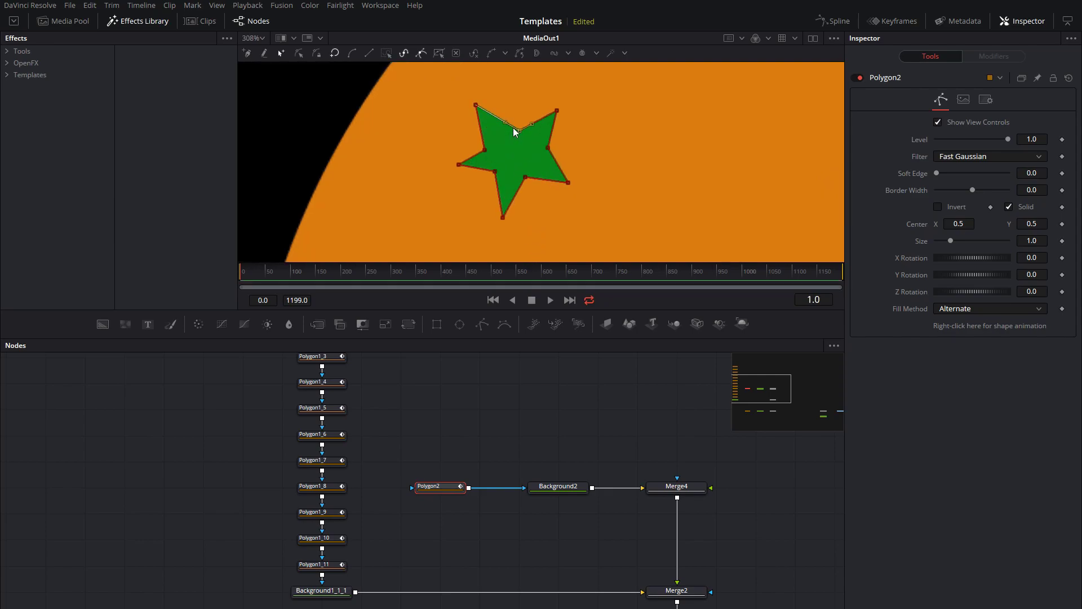
click(488, 152)
drag(488, 151, 524, 184)
drag(548, 149, 555, 117)
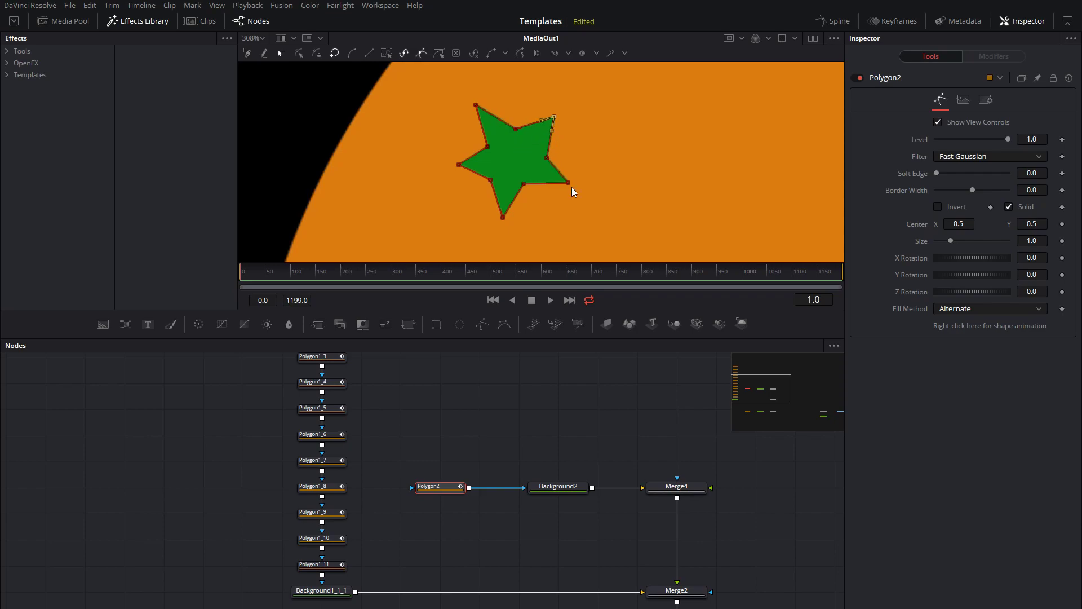
drag(545, 160, 567, 187)
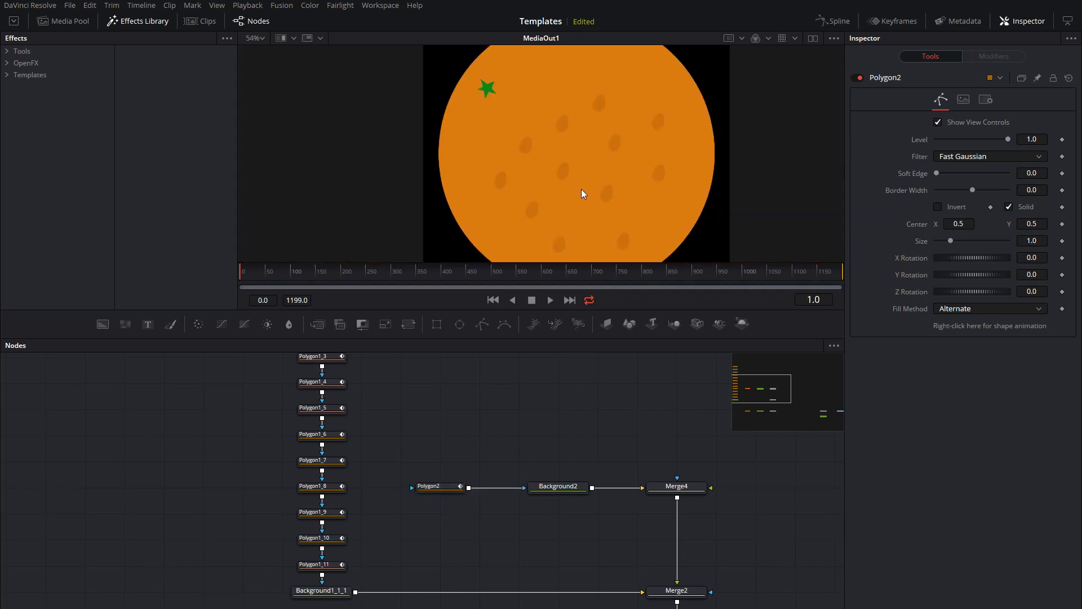
mouse_move(571, 173)
mouse_down()
mouse_move(577, 194)
mouse_move(587, 180)
mouse_up()
scroll(578, 194, down, 1)
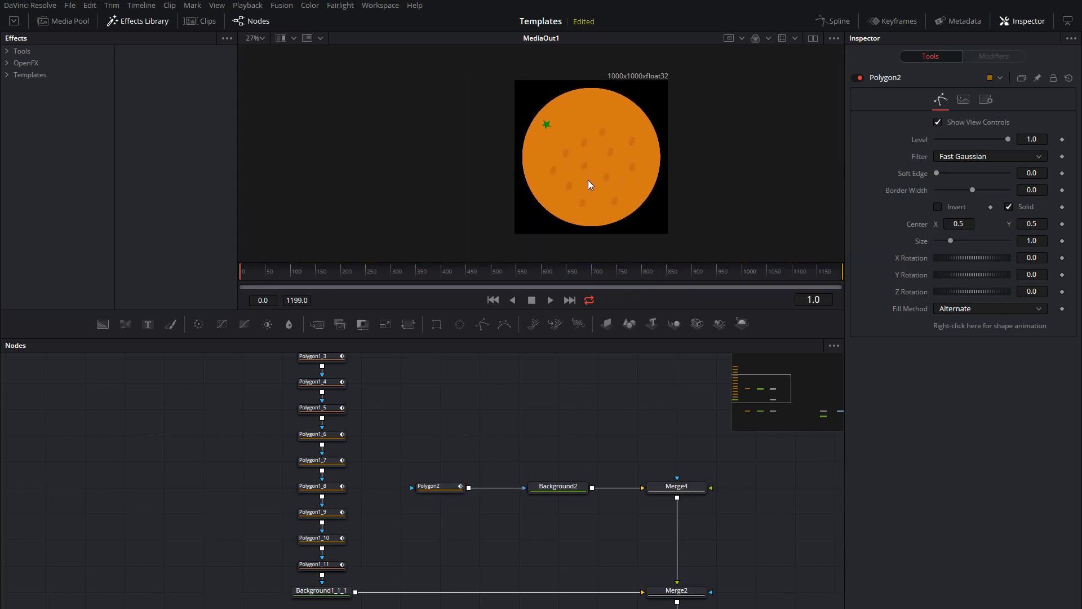
scroll(588, 177, up, 1)
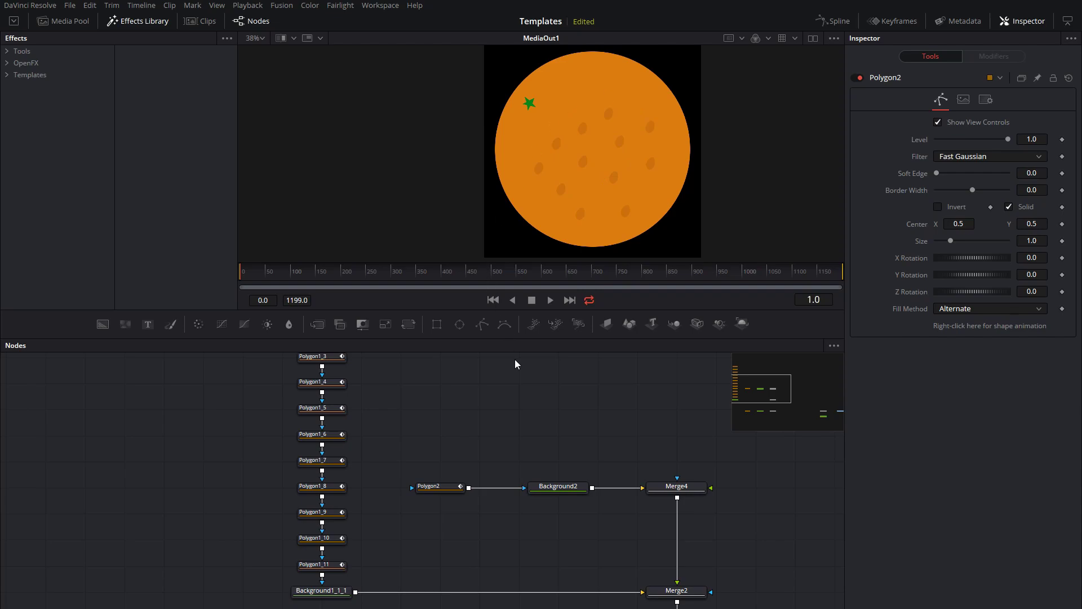
Pin the orange circle's Background1_1 in the Inspector and link its image height to its own width with an expression
drag(768, 604, 701, 473)
click(501, 559)
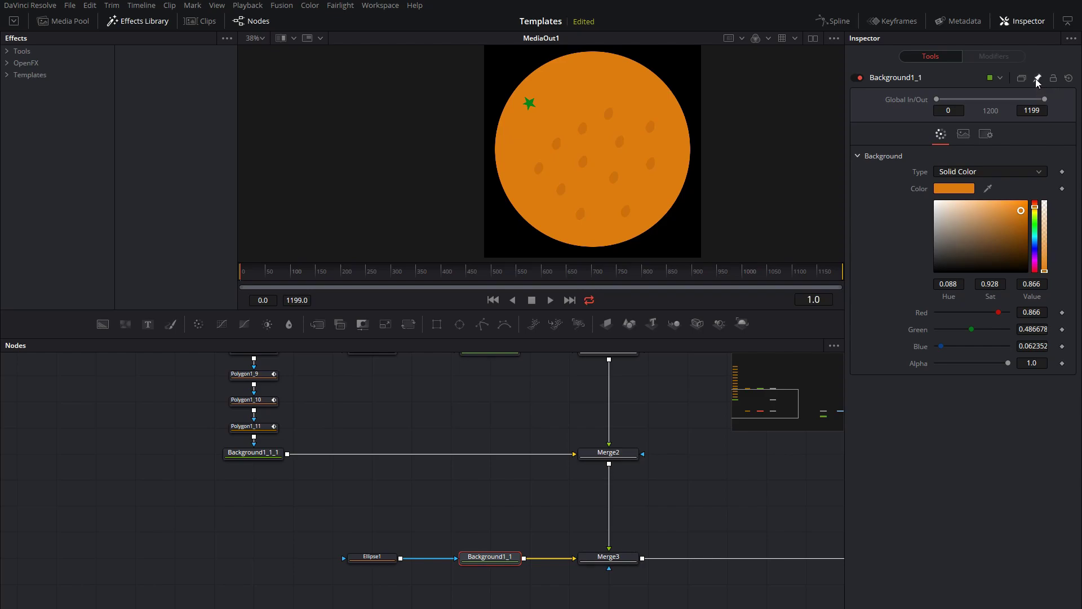
click(964, 134)
right_click(919, 217)
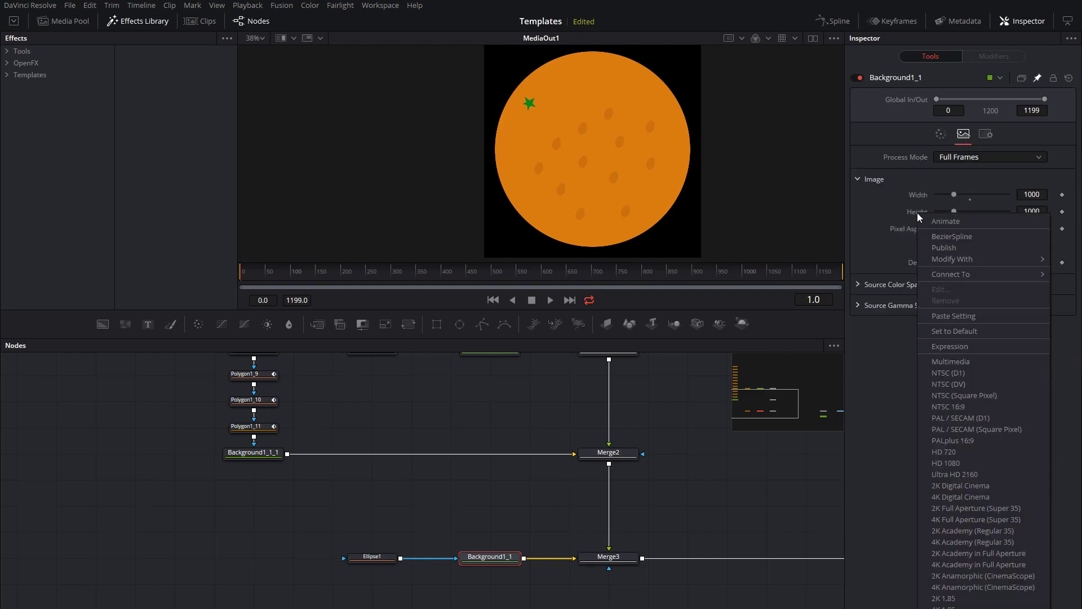
click(948, 346)
drag(932, 218, 919, 195)
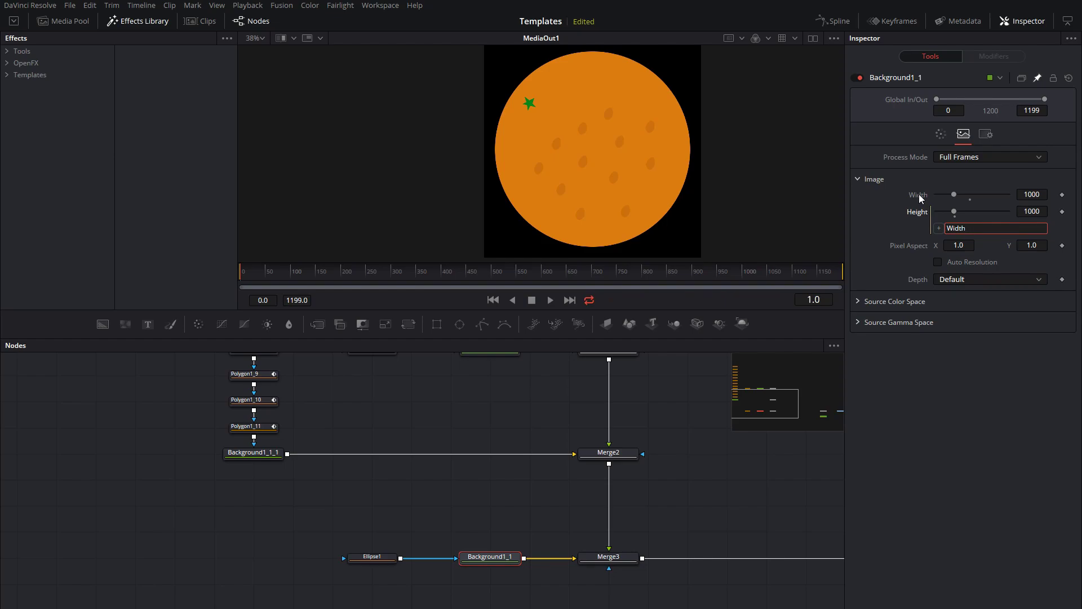
Link the image height of the oval details' Background1_1_1 to its own width with an expression
drag(372, 424, 438, 445)
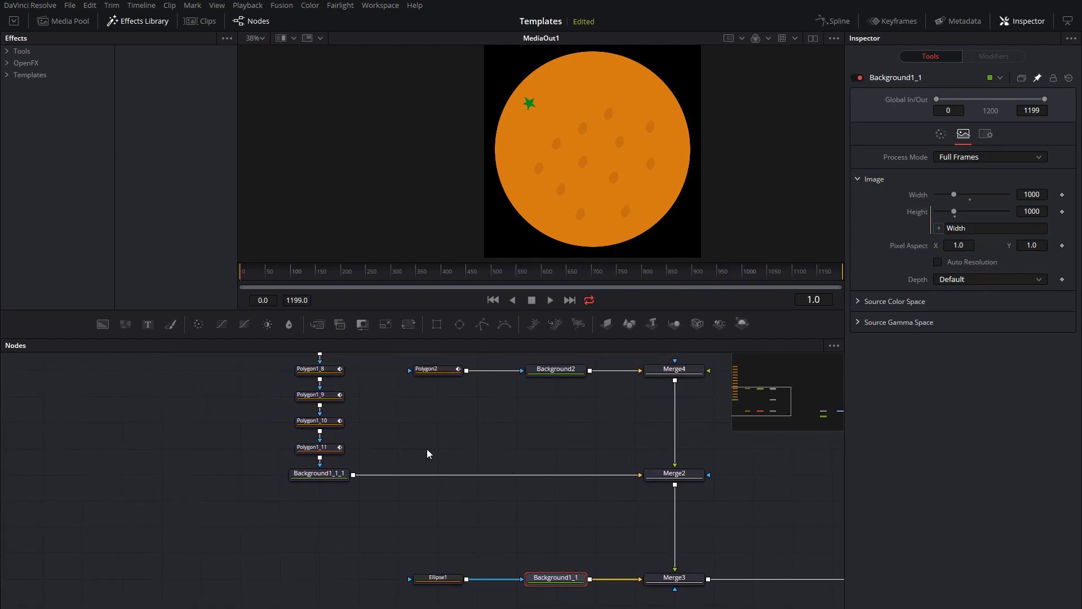
mouse_move(318, 479)
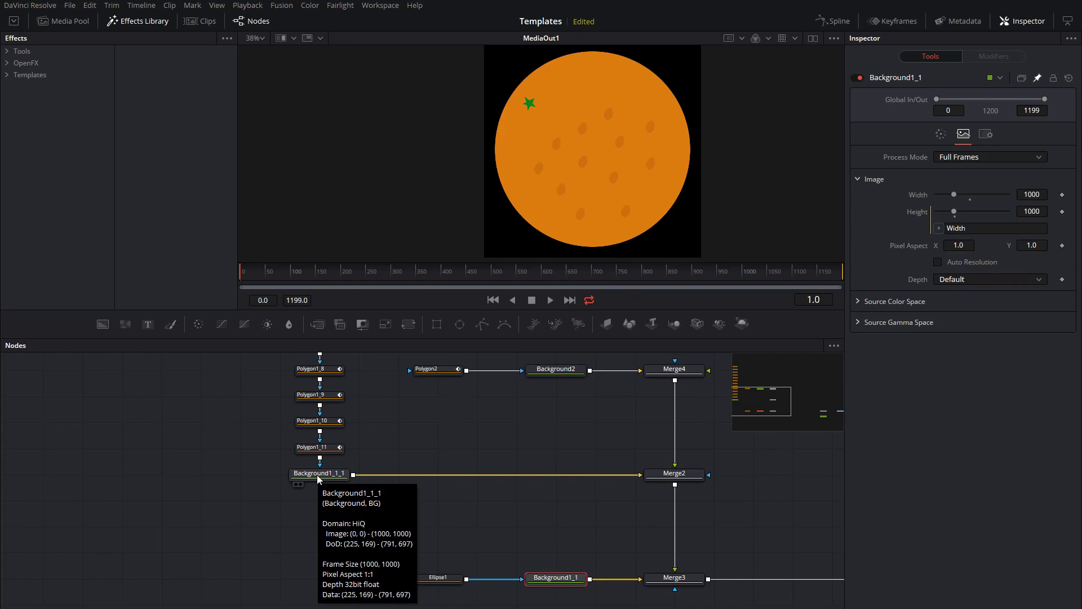
click(318, 477)
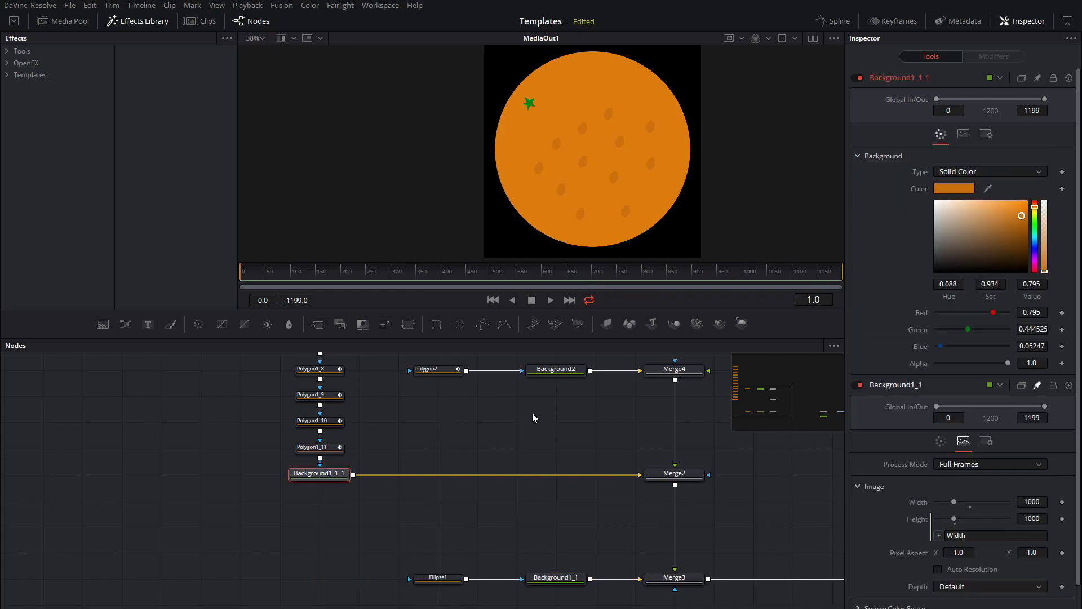
click(963, 136)
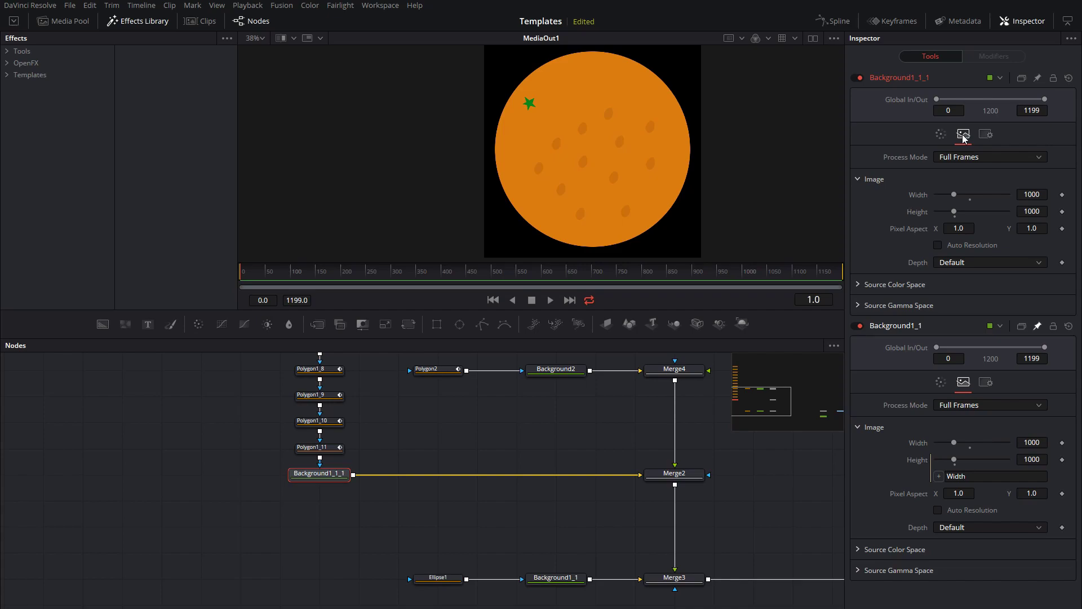
right_click(915, 218)
click(933, 347)
drag(941, 234, 919, 197)
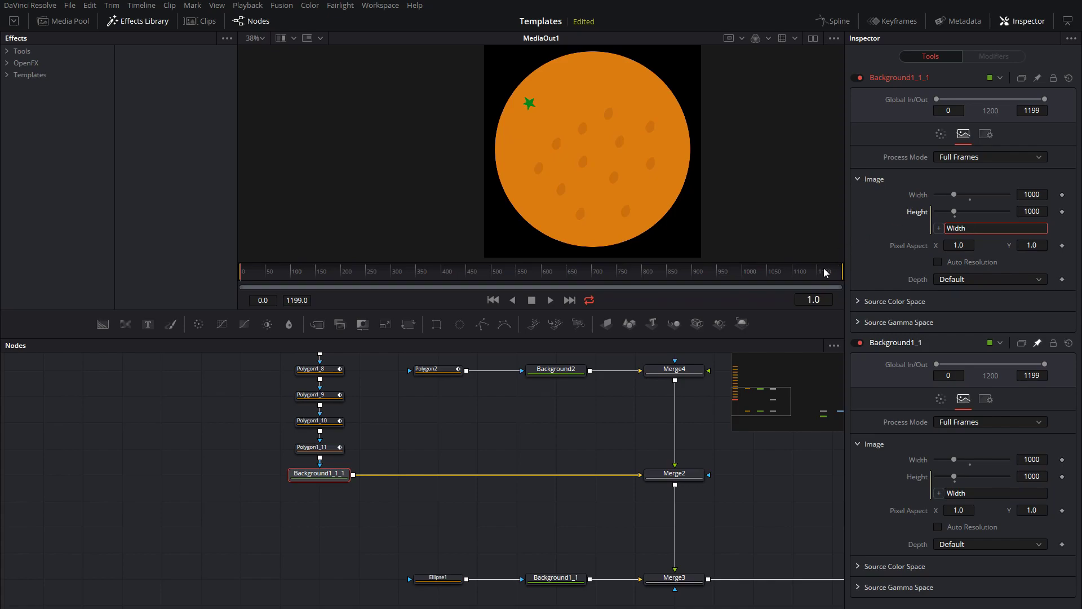
Test the linked size by reducing Background1_1's width to 968, and undo the change
drag(611, 430, 573, 414)
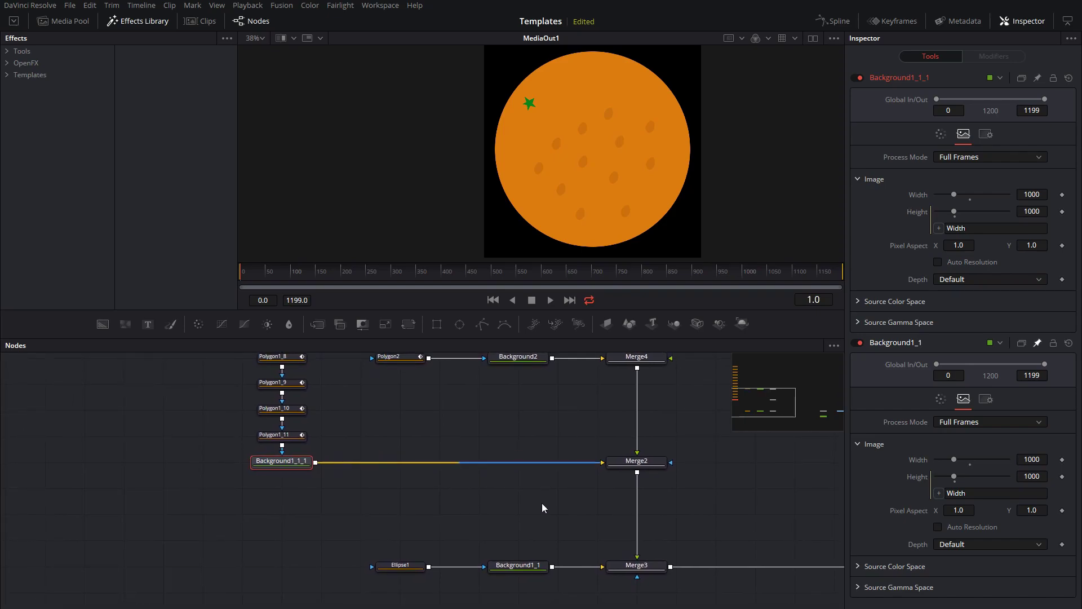
click(521, 570)
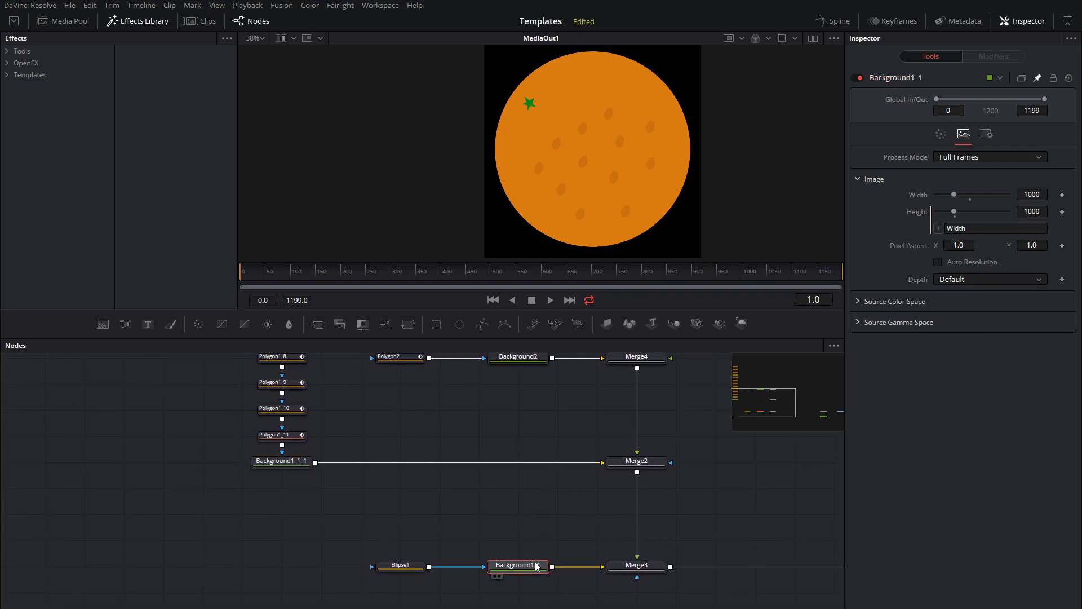
mouse_move(955, 194)
mouse_down()
mouse_move(942, 201)
mouse_move(954, 195)
mouse_up()
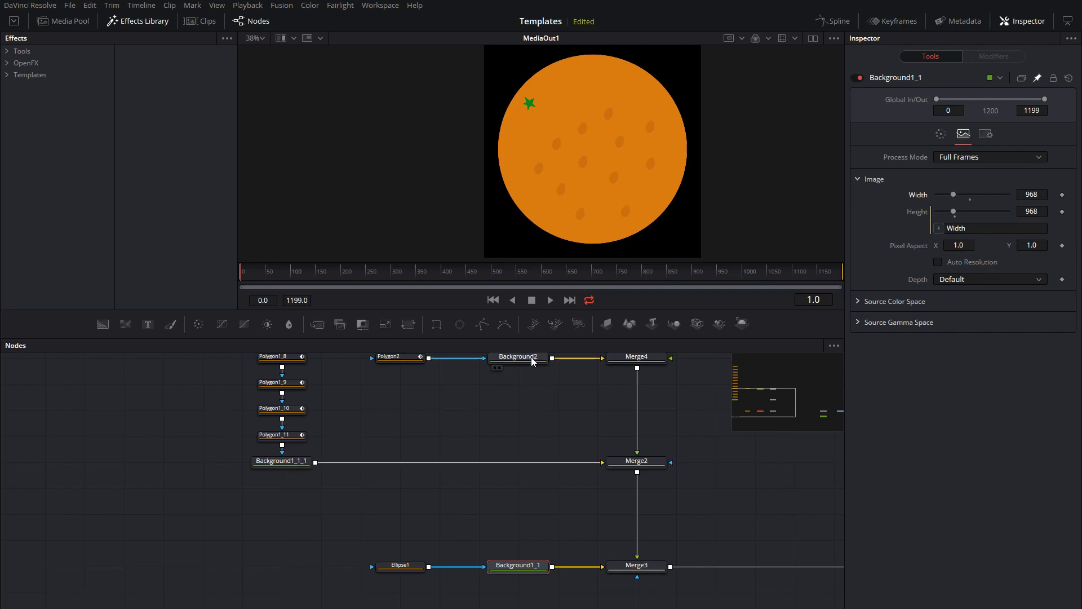
mouse_move(523, 360)
key(ctrl+z)
key(ctrl+z)
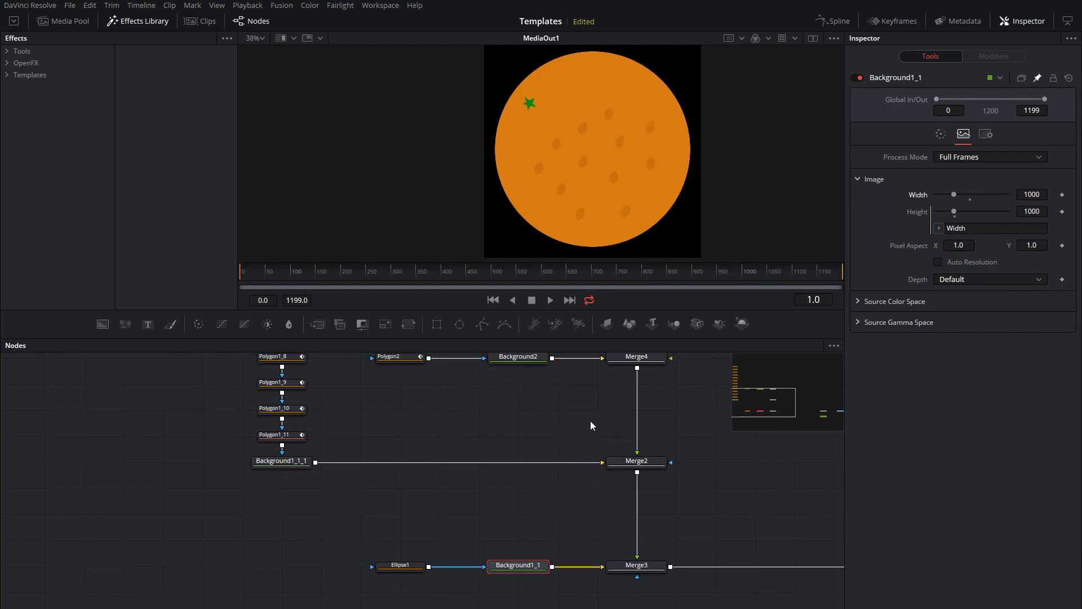
Add an expression to Background1_1_1's width that links it to the width of Background1_1
ctrl+click(293, 469)
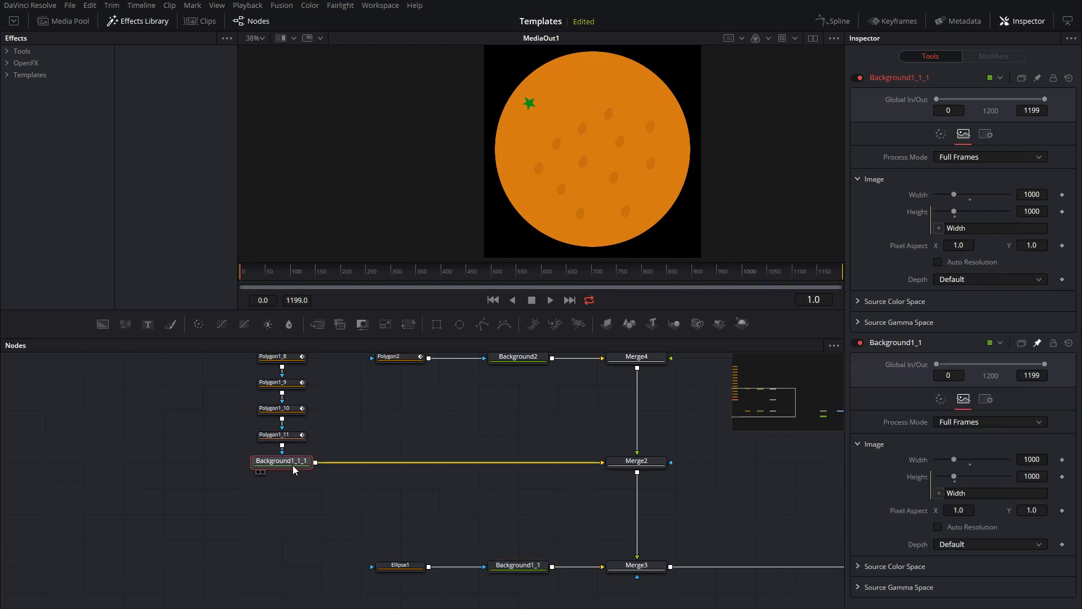
right_click(919, 198)
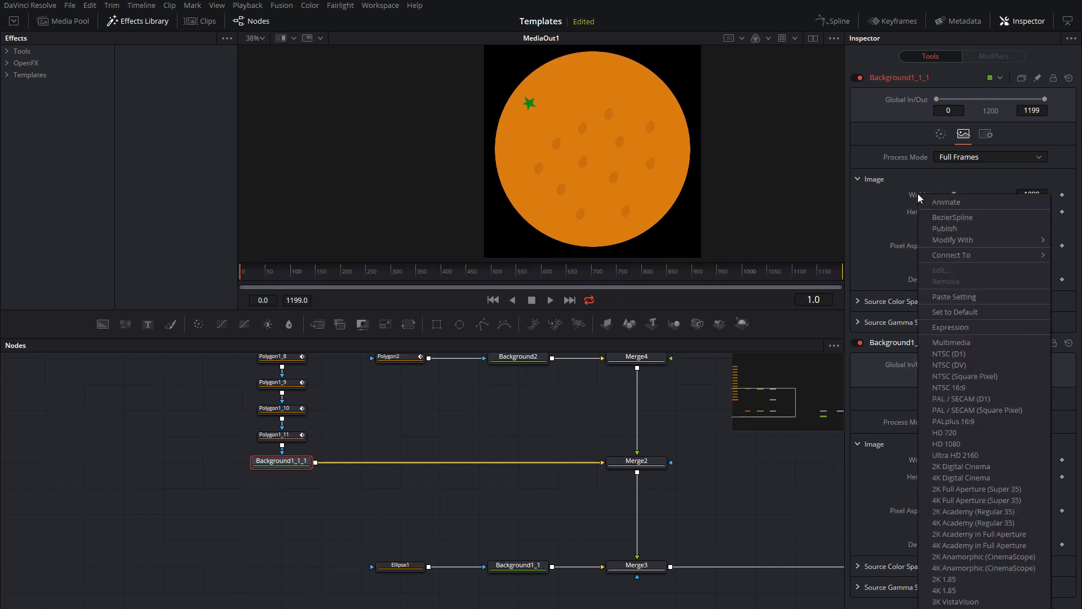
click(951, 326)
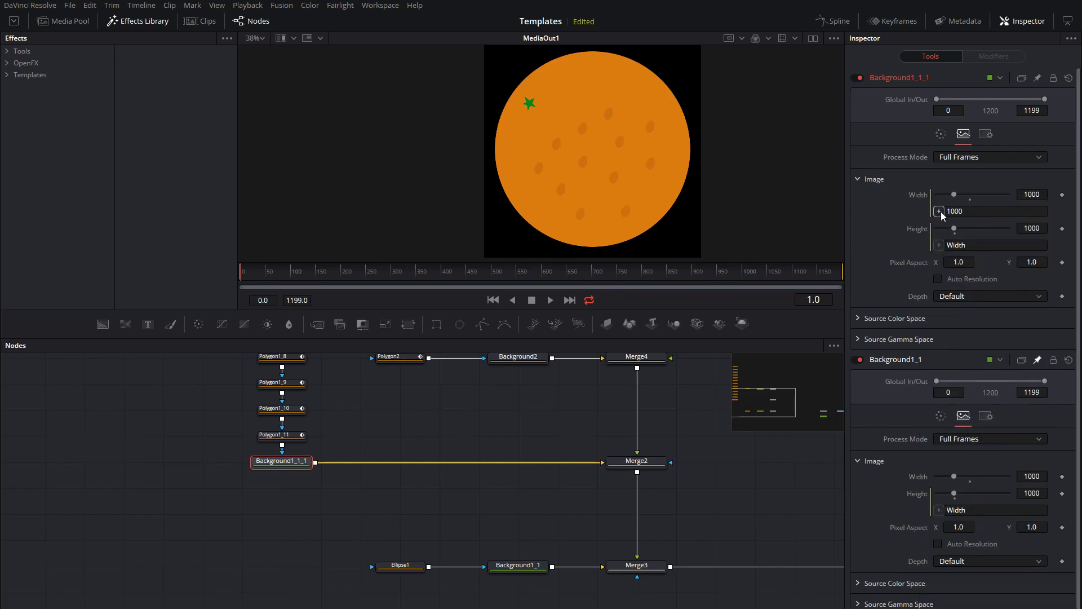
drag(939, 212, 917, 477)
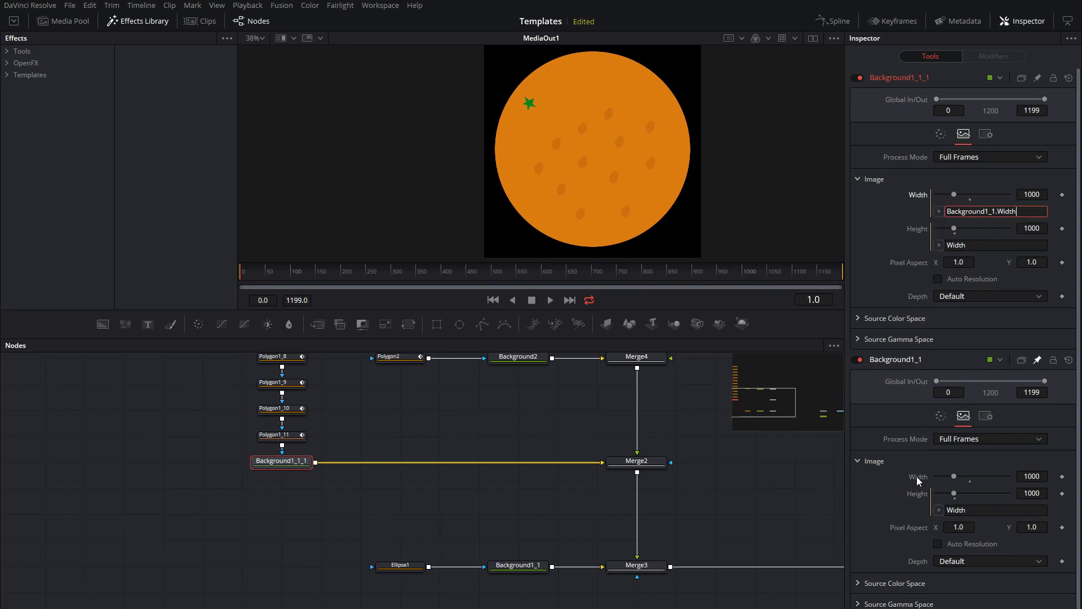
Link the image height of the green star's Background2 to its own width with an expression
click(524, 357)
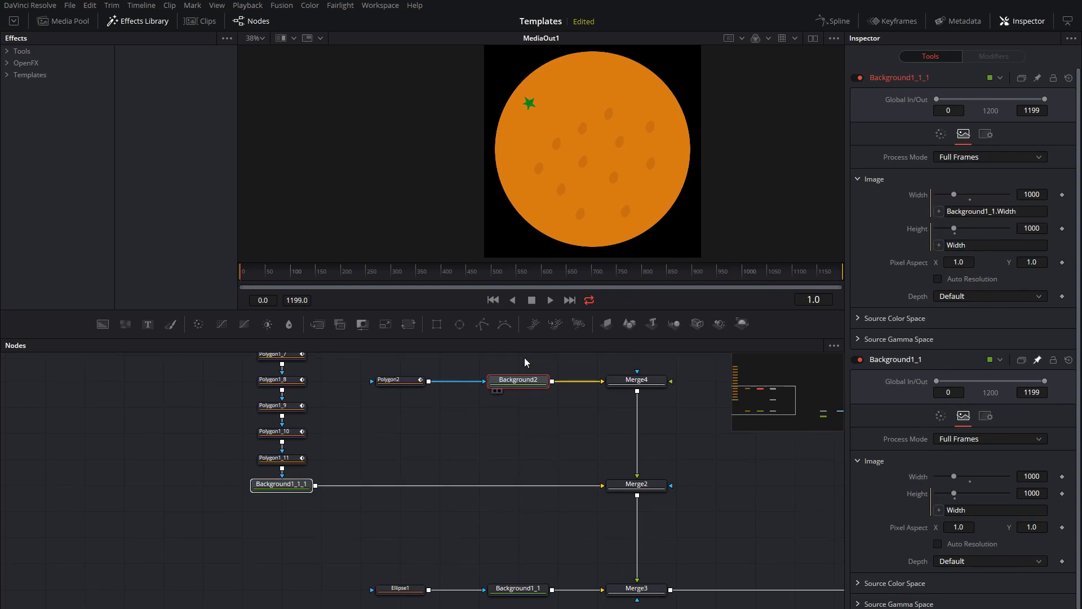
click(962, 136)
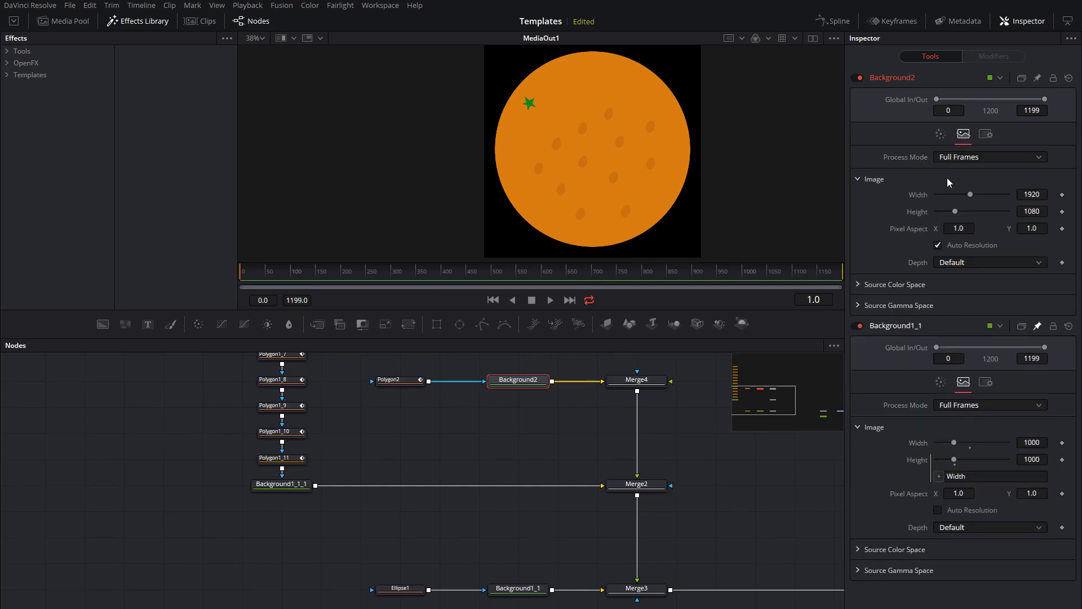
right_click(922, 213)
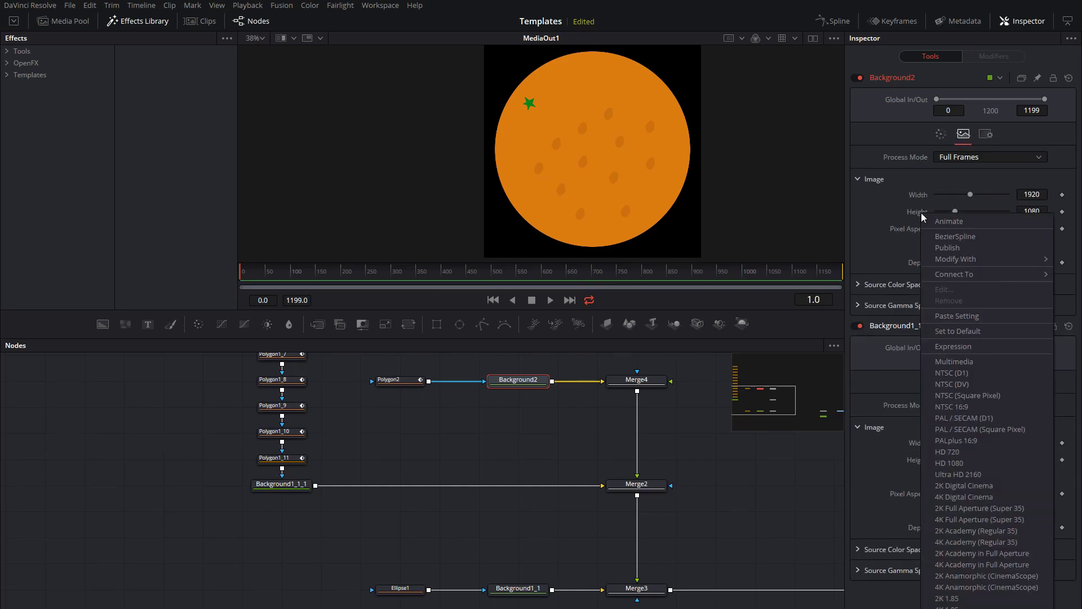
click(944, 345)
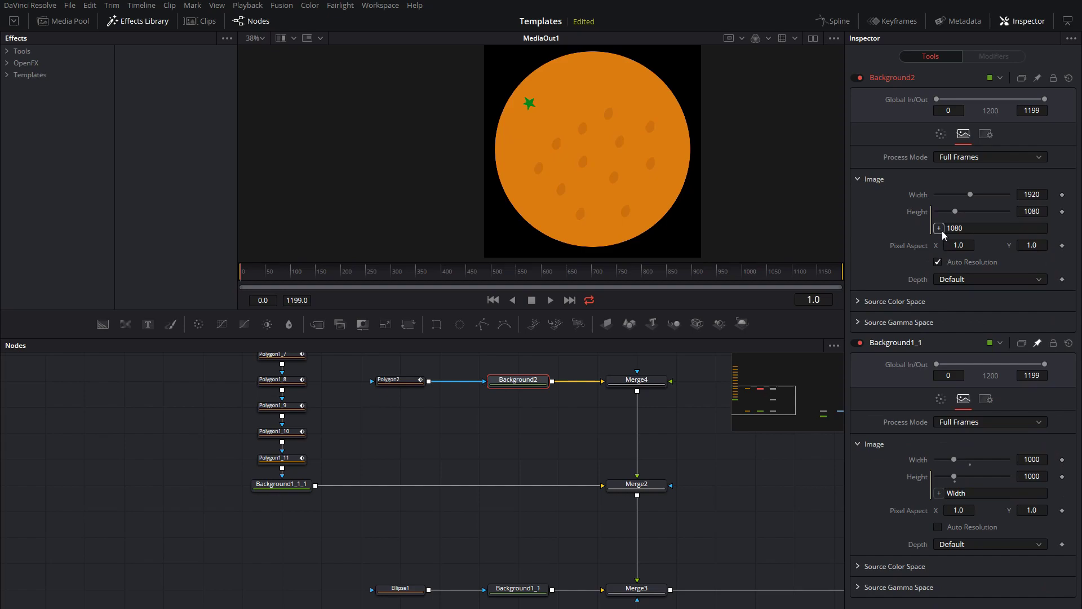
drag(939, 229, 919, 195)
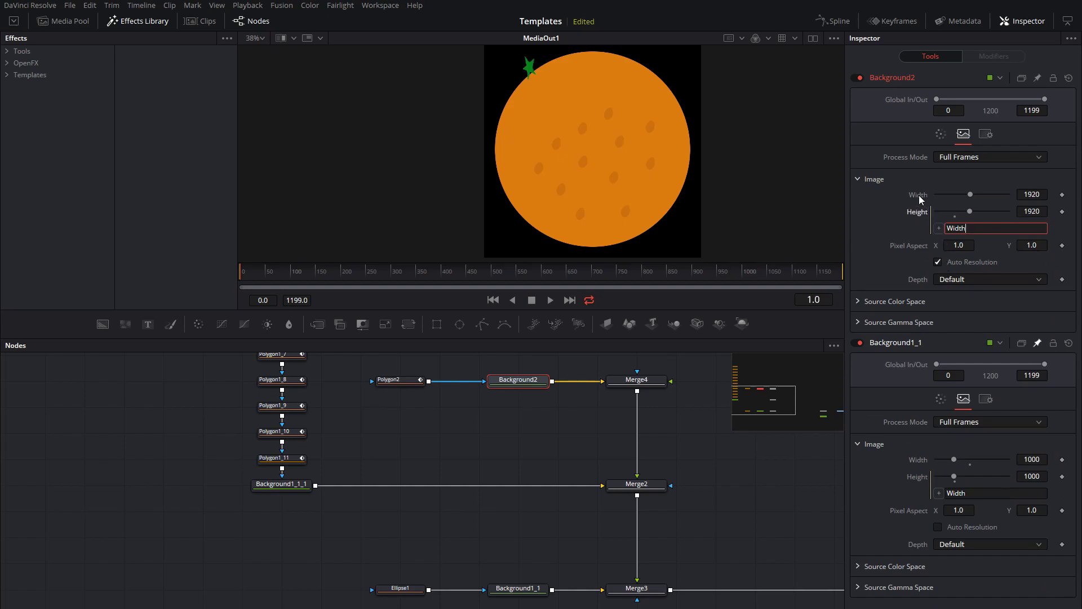
Add an expression to Background2's width that links it to the width of Background1_1
right_click(920, 195)
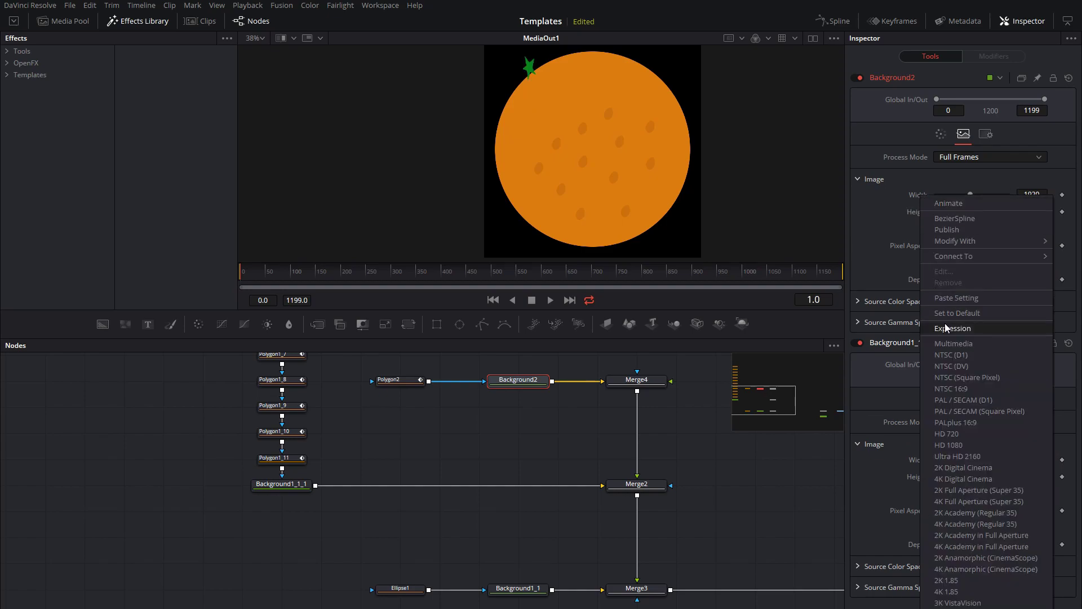
click(935, 265)
drag(942, 229, 922, 479)
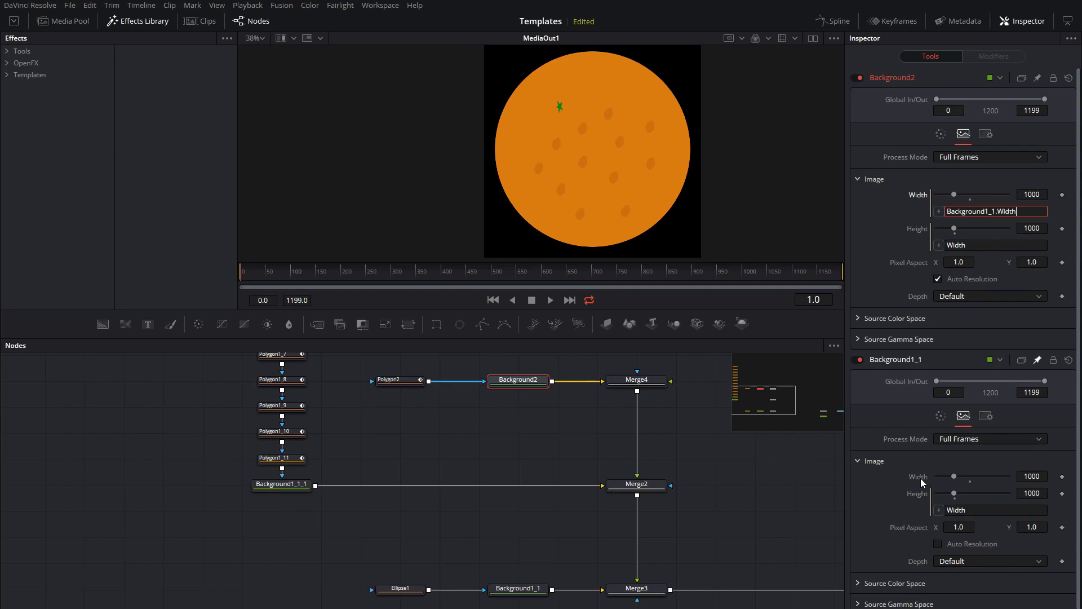
Reduce Background1_1's width to 743 and review the scaled orange and its node tree
scroll(541, 527, down, 1)
click(506, 556)
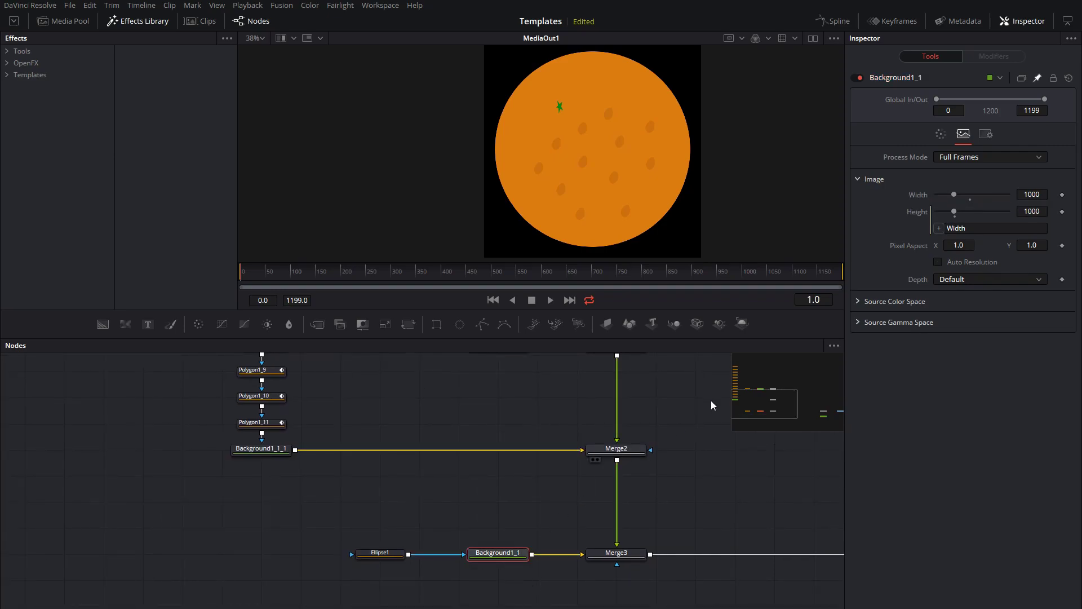
mouse_move(954, 195)
mouse_down()
mouse_move(942, 195)
mouse_move(952, 197)
mouse_up()
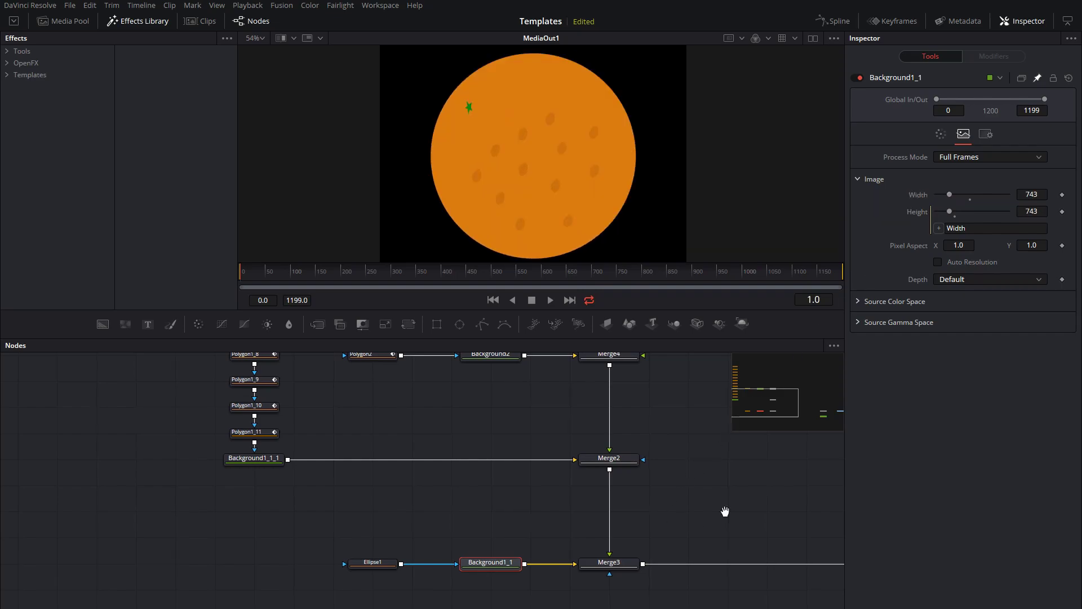
scroll(469, 503, down, 6)
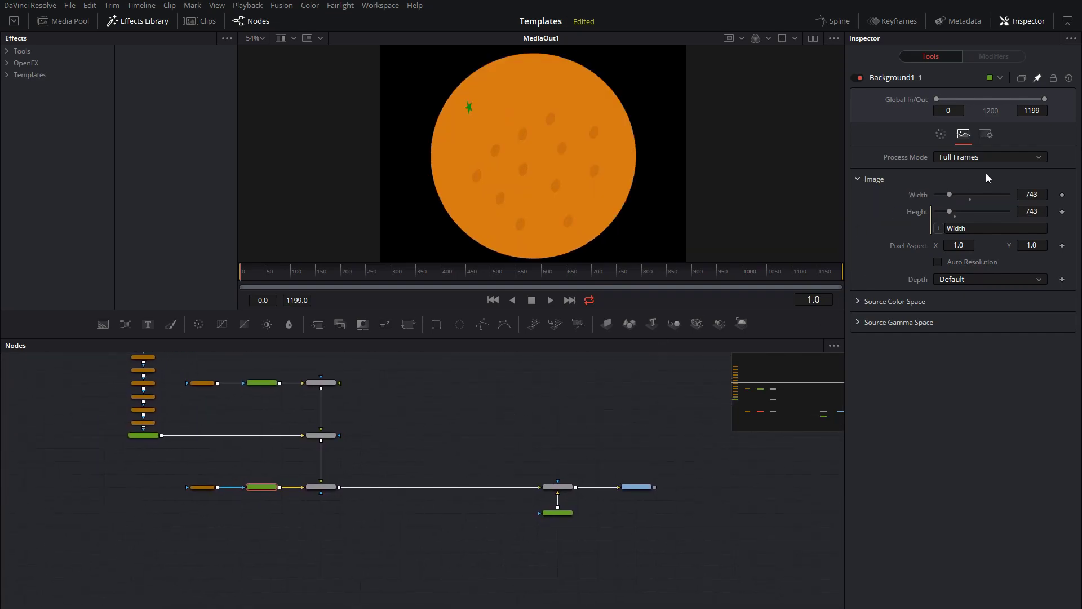
scroll(455, 394, up, 3)
scroll(455, 394, left, 5)
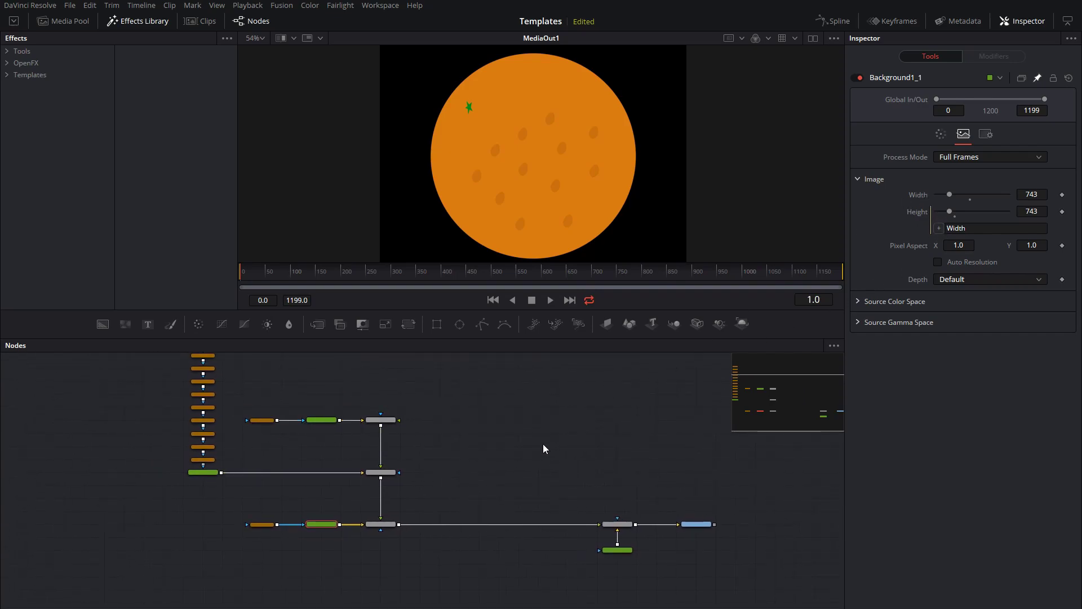
scroll(524, 165, down, 2)
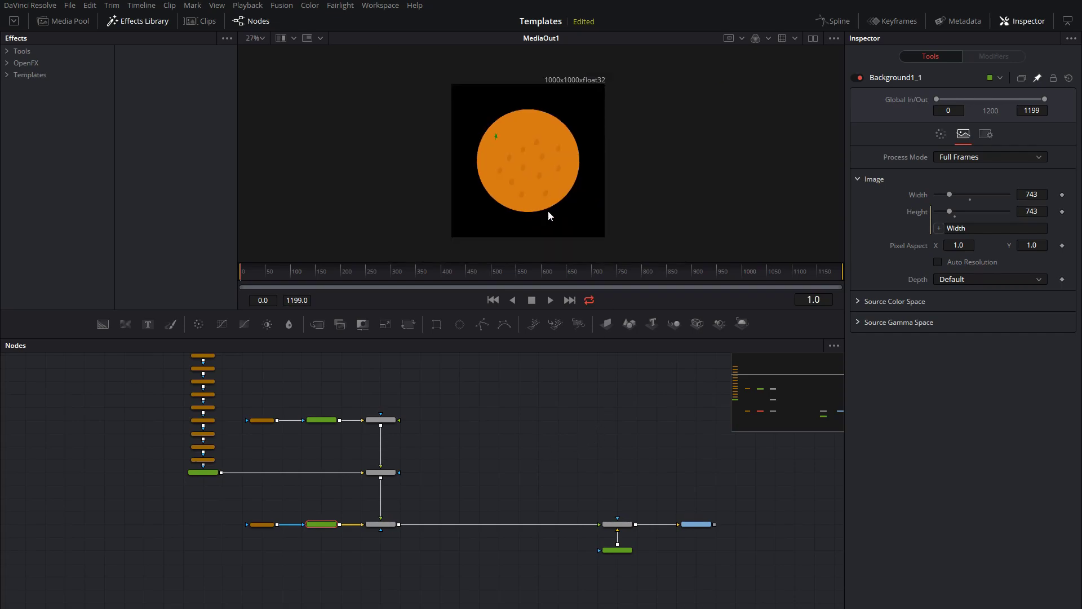